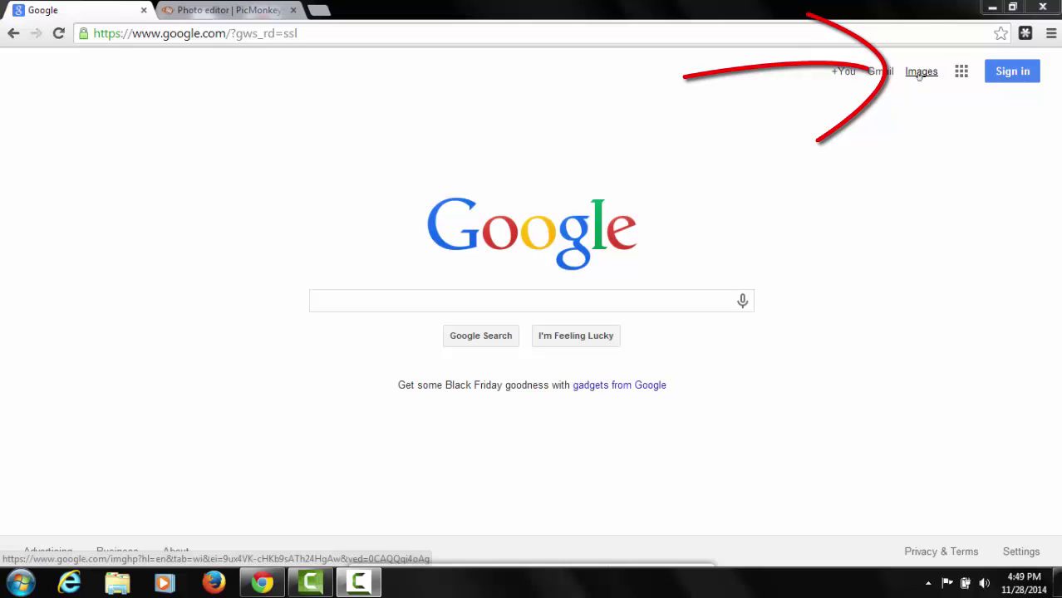
Search Google Images for 'puppy dogs' and scroll through the photo results
{"action": "left_click", "coordinate": [919, 73]}
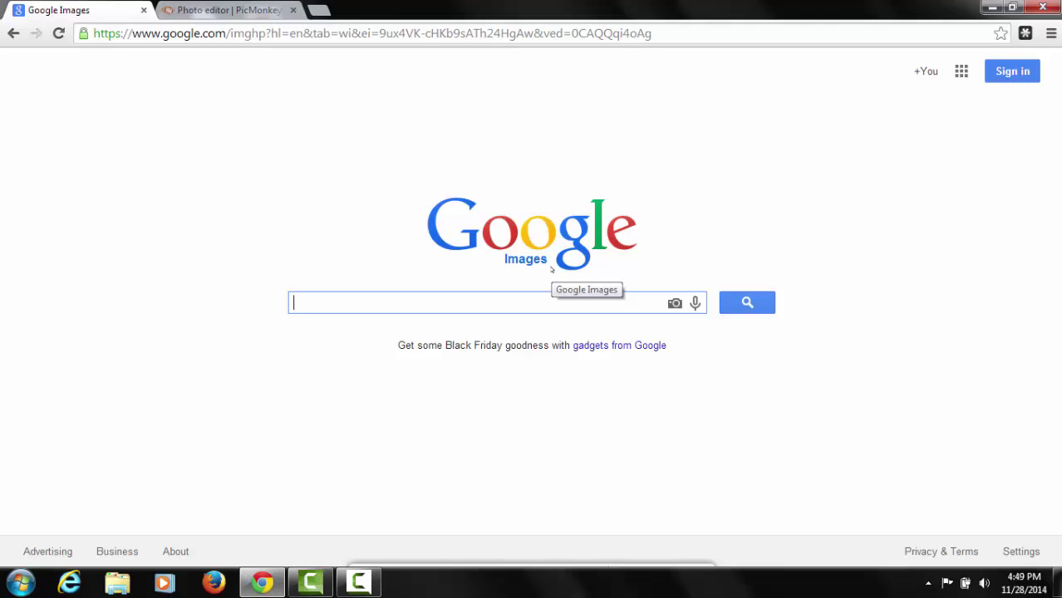
{"action": "type", "text": "puppy"}
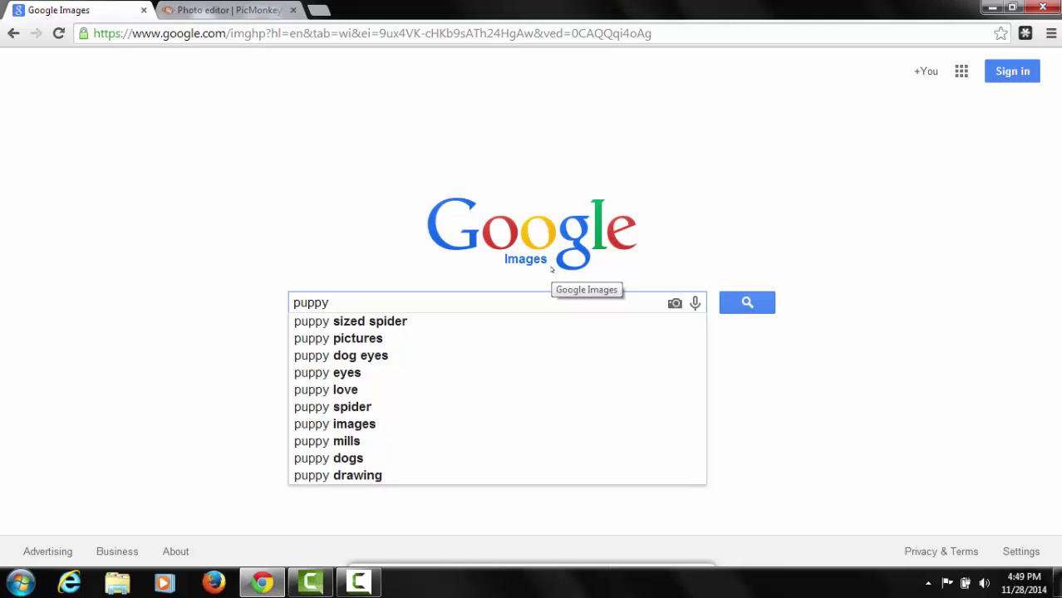
{"action": "type", "text": " dog"}
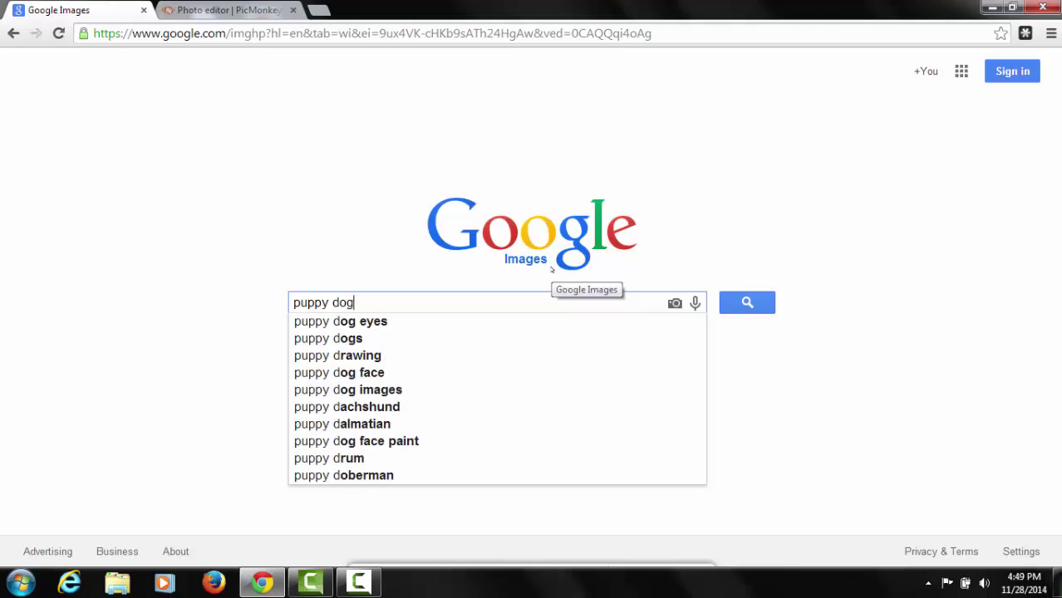
{"action": "type", "text": "s"}
{"action": "key", "text": "Return"}
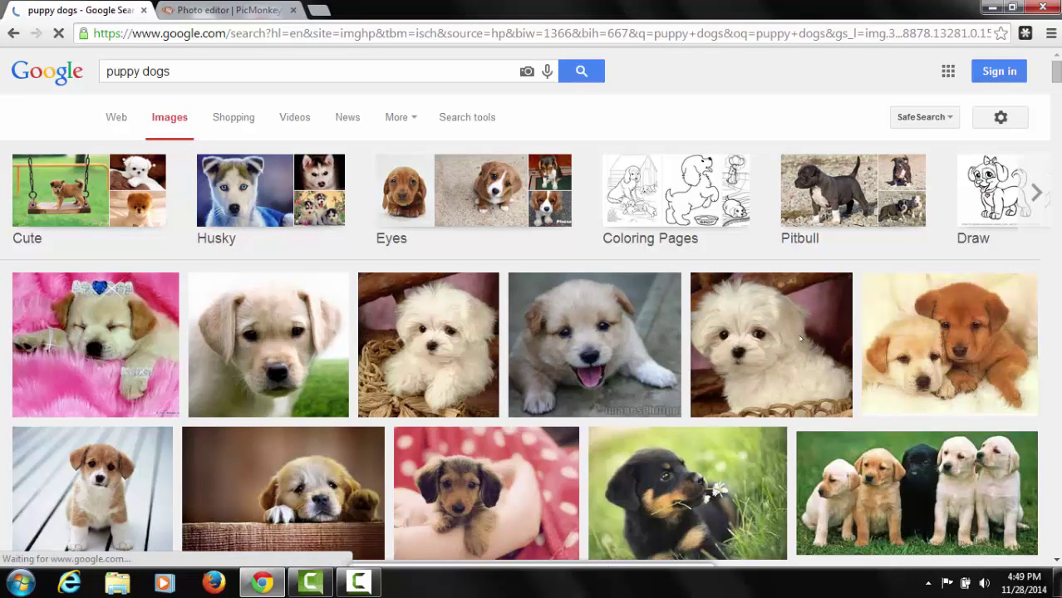
{"action": "mouse_move", "coordinate": [1057, 76]}
{"action": "left_mouse_down"}
{"action": "mouse_move", "coordinate": [1057, 97]}
{"action": "mouse_move", "coordinate": [1056, 73]}
{"action": "left_mouse_up"}
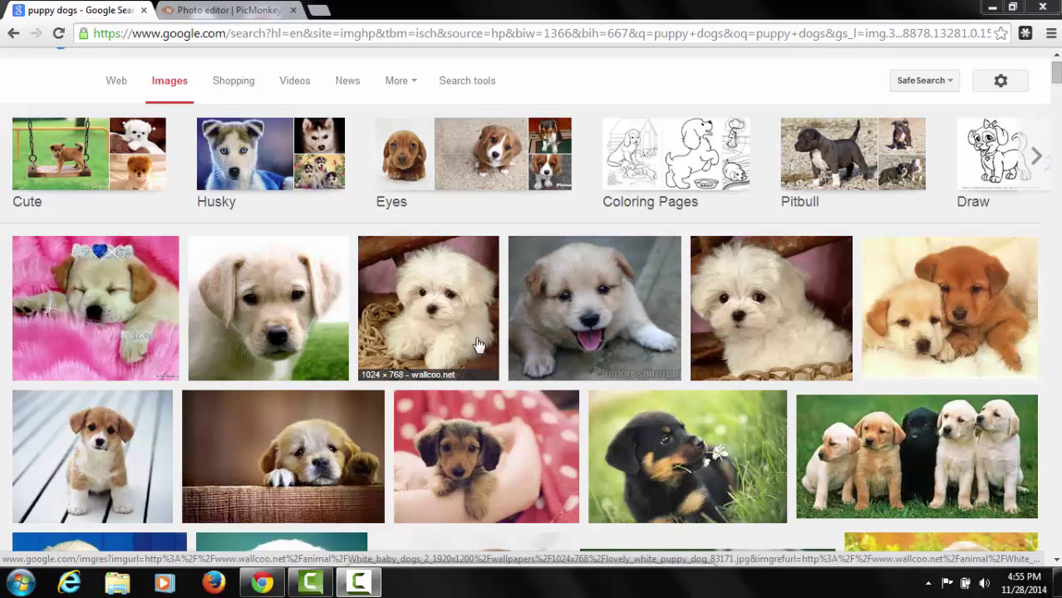
Begin saving the white puppy photo and create a new 'puppies' folder on the Desktop
{"action": "right_click", "coordinate": [477, 341]}
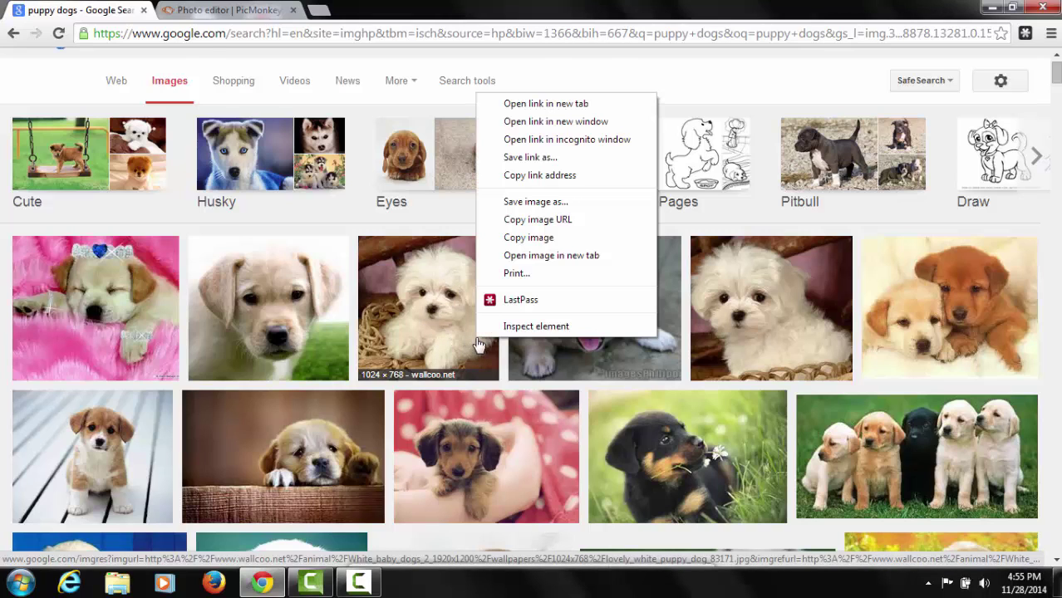
{"action": "left_click", "coordinate": [524, 201]}
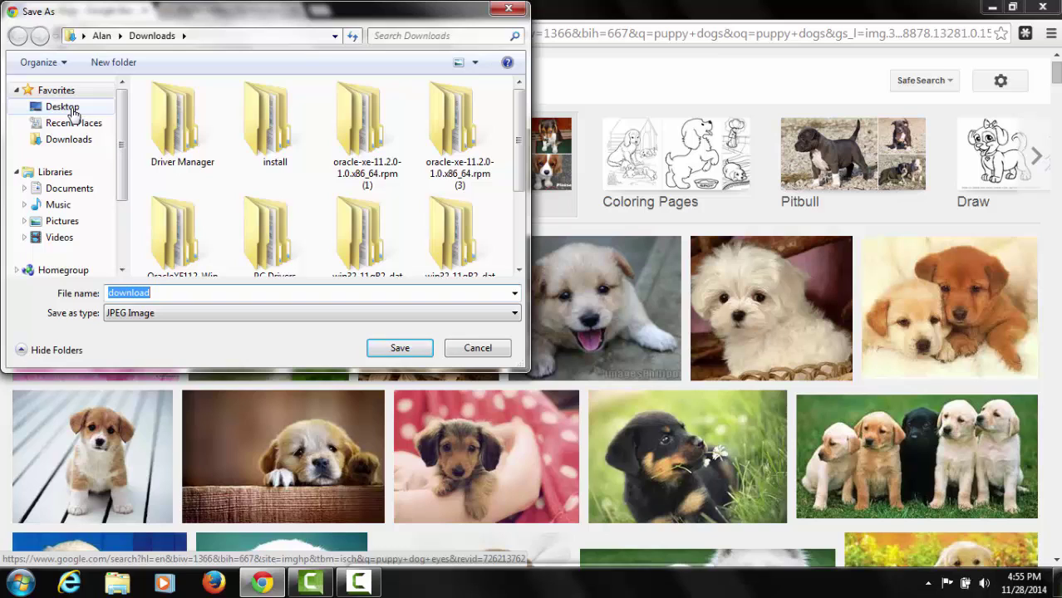
{"action": "left_click", "coordinate": [64, 106]}
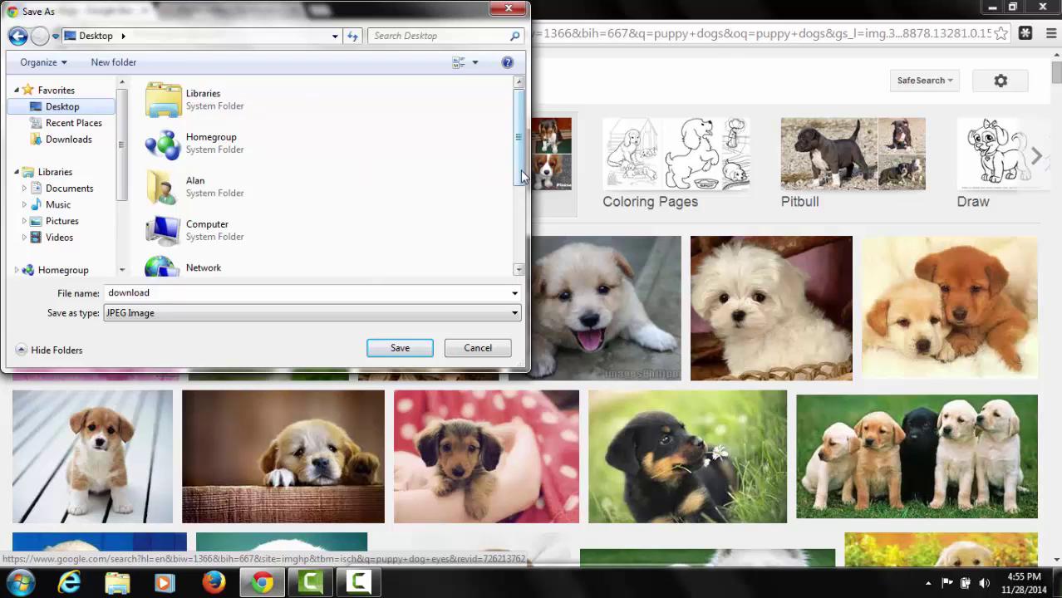
{"action": "left_click_drag", "start_coordinate": [520, 172], "coordinate": [520, 245]}
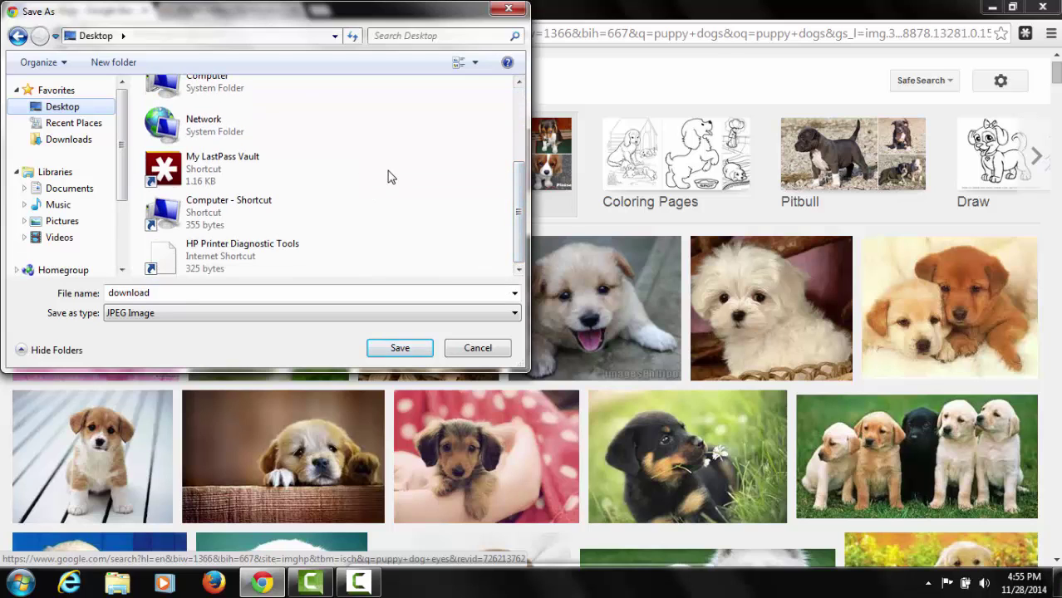
{"action": "right_click", "coordinate": [347, 139]}
{"action": "mouse_move", "coordinate": [387, 281]}
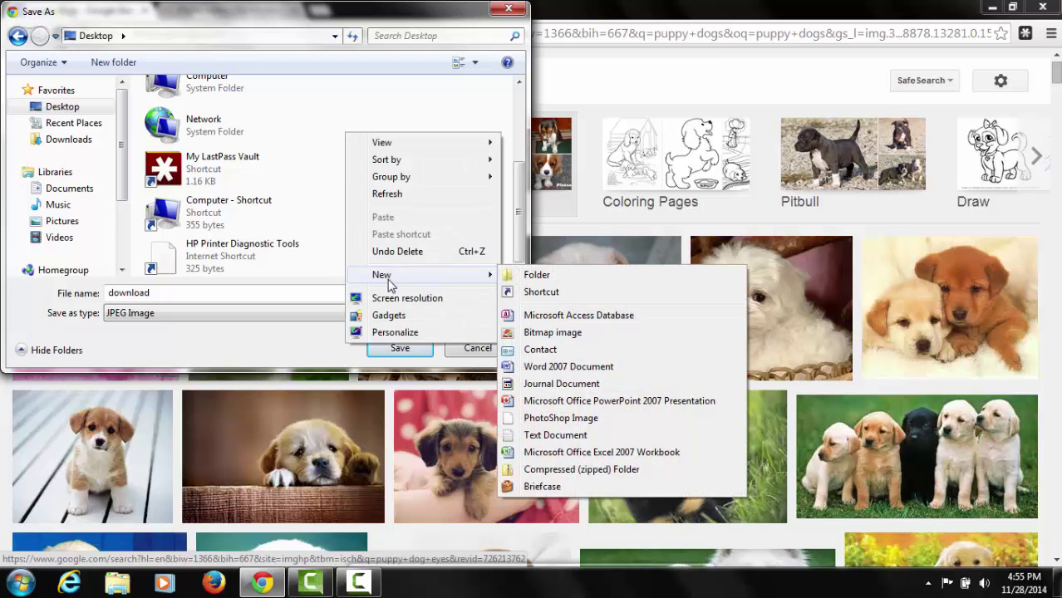
{"action": "left_click", "coordinate": [528, 276]}
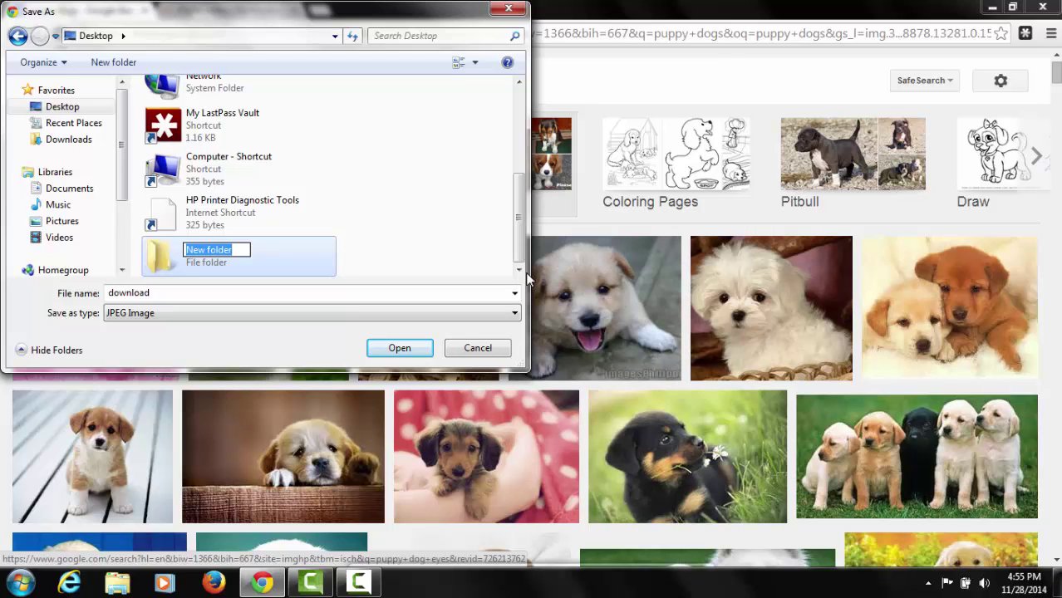
{"action": "type", "text": "puppie"}
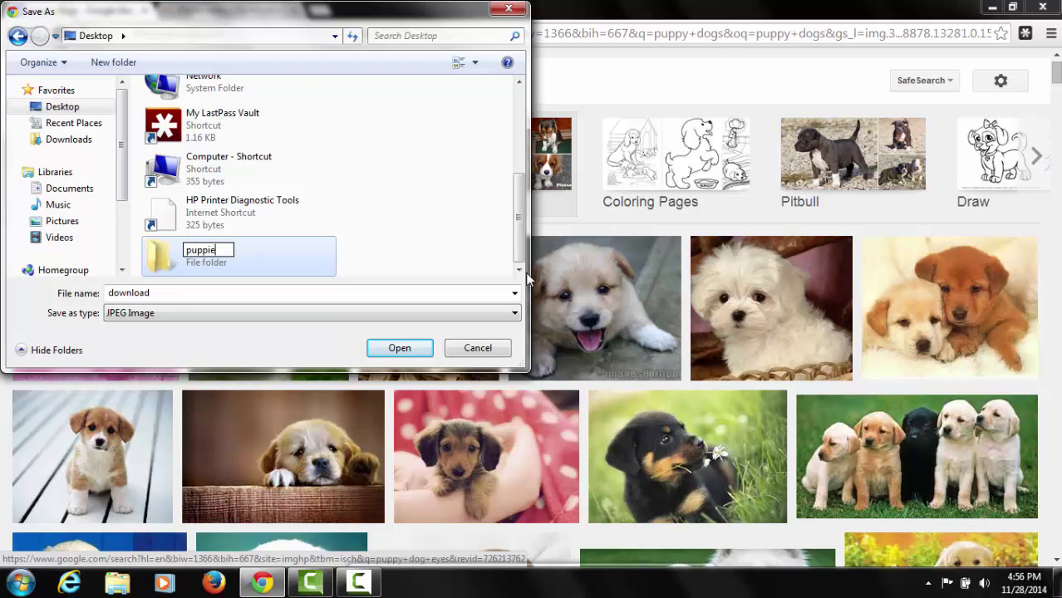
{"action": "type", "text": "s"}
{"action": "left_click", "coordinate": [396, 353]}
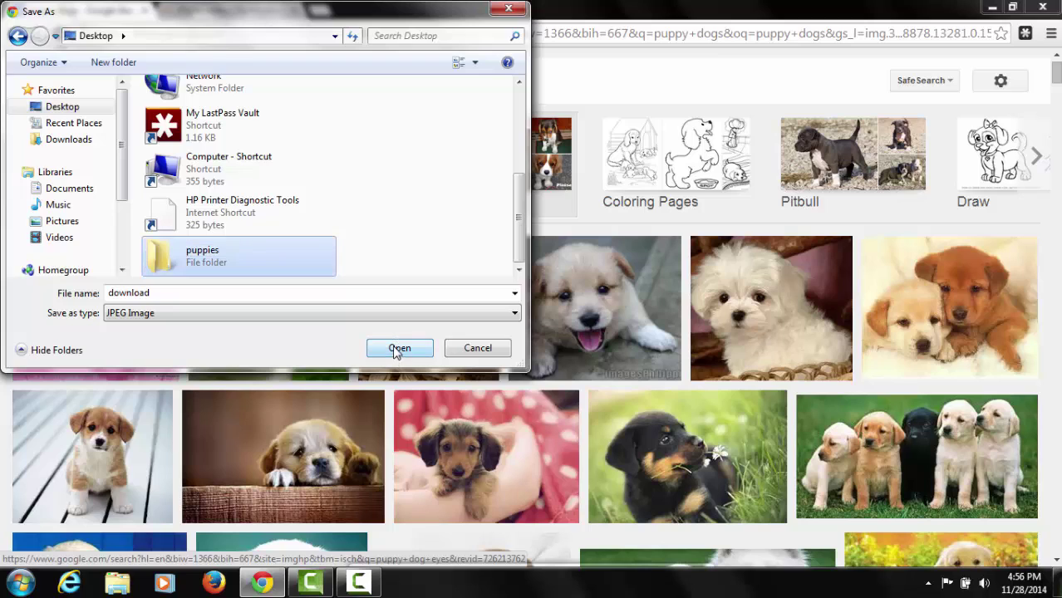
Save the white puppy photo as 'puppy 1' inside the puppies folder
{"action": "double_click", "coordinate": [289, 253]}
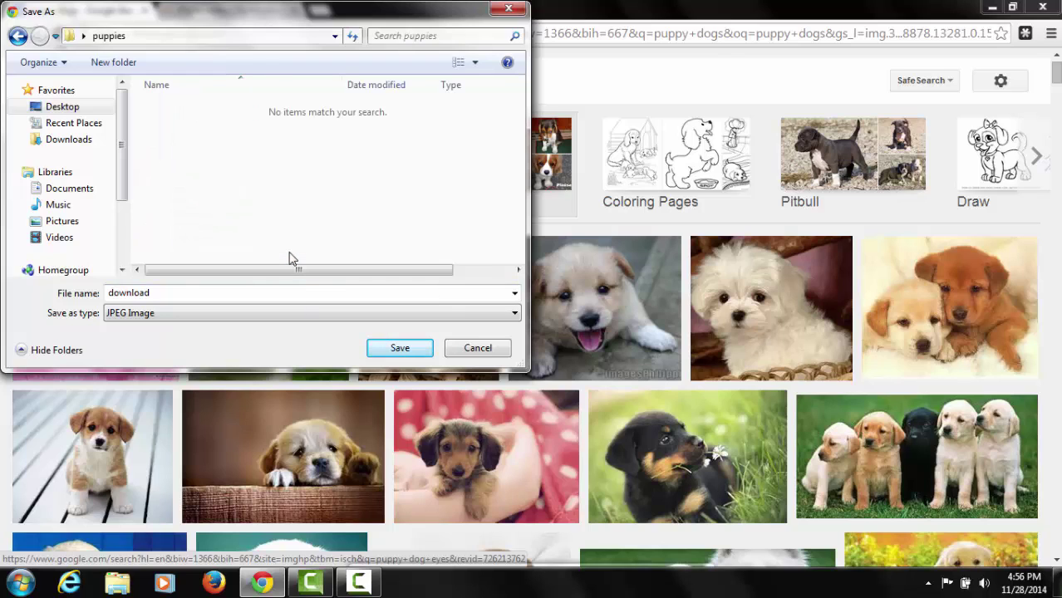
{"action": "left_click", "coordinate": [230, 293]}
{"action": "type", "text": "pu"}
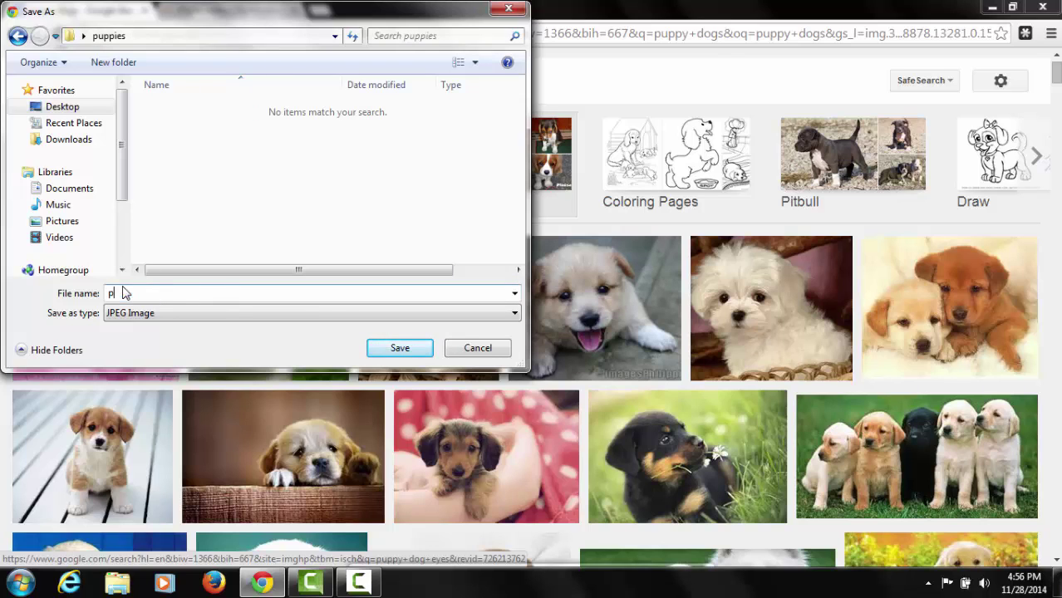
{"action": "type", "text": "ppy 1"}
{"action": "left_click", "coordinate": [383, 349]}
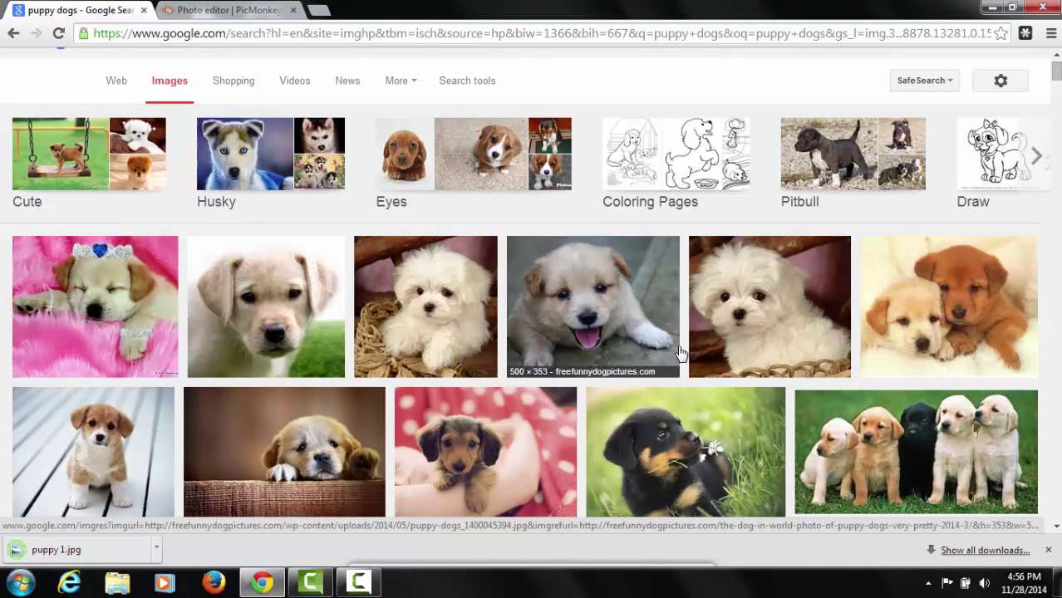
Save the two cuddling puppies photo as 'puppy 2' in the Desktop puppies folder
{"action": "right_click", "coordinate": [916, 307]}
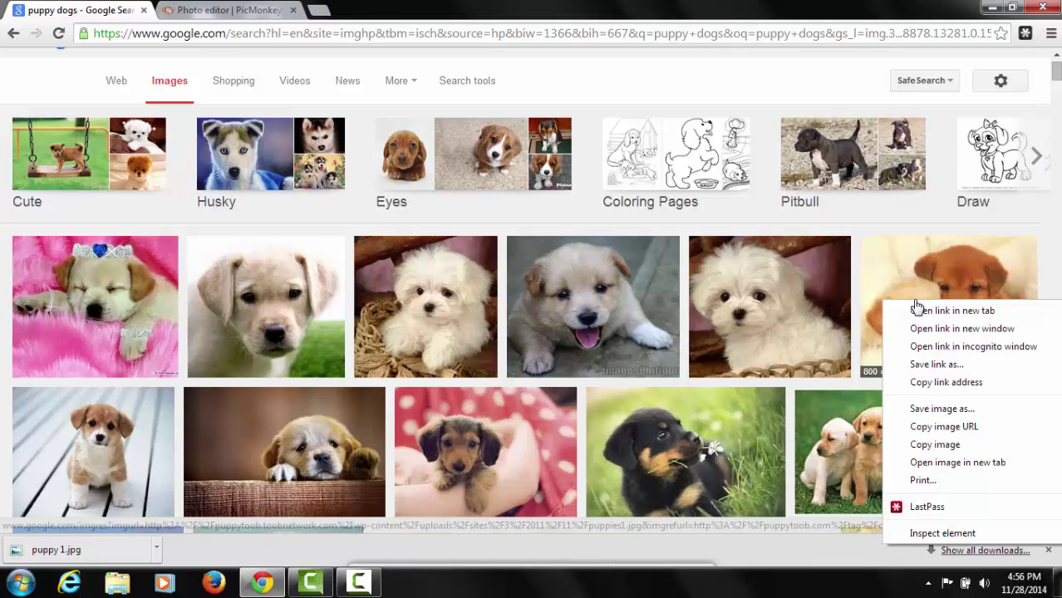
{"action": "left_click", "coordinate": [932, 409]}
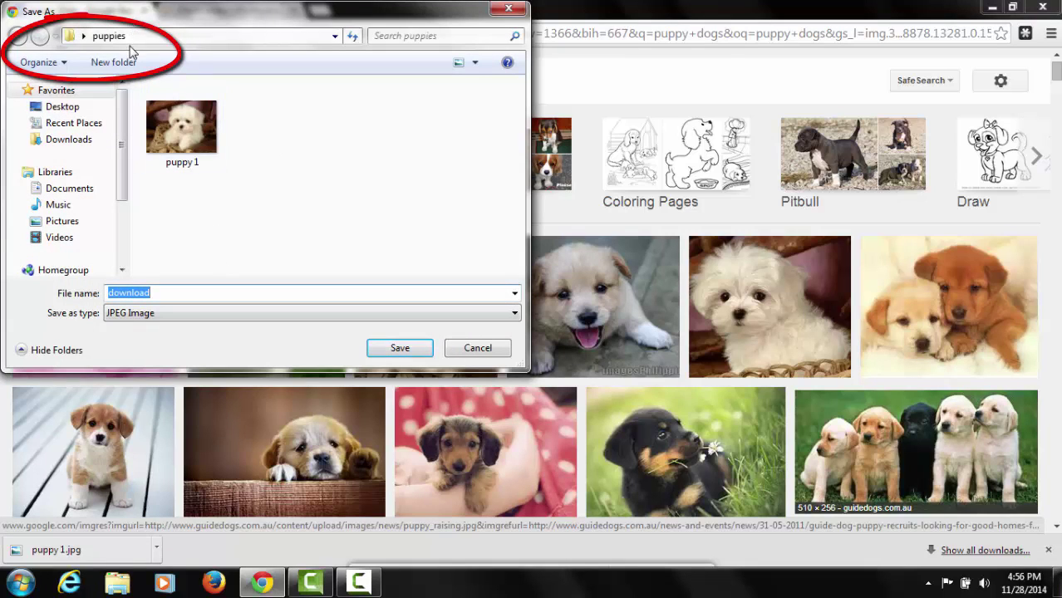
{"action": "left_click", "coordinate": [76, 108]}
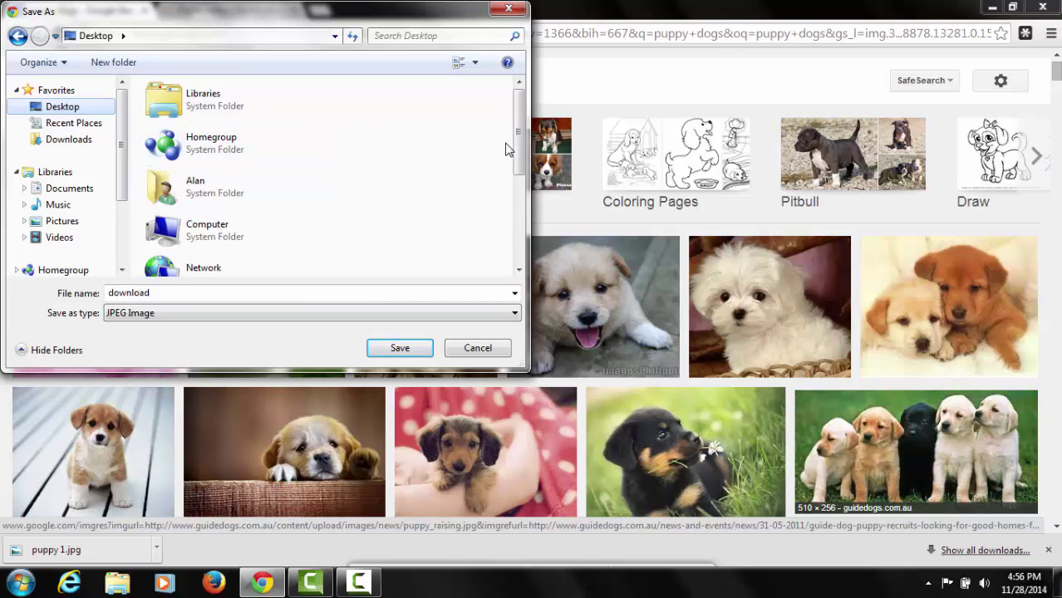
{"action": "left_click", "coordinate": [520, 185]}
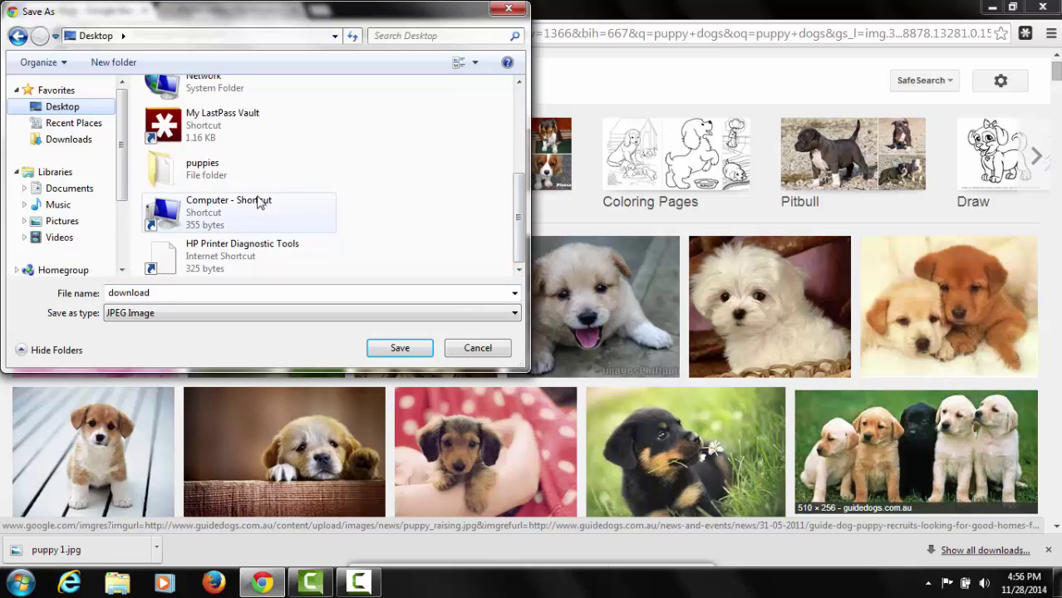
{"action": "double_click", "coordinate": [244, 171]}
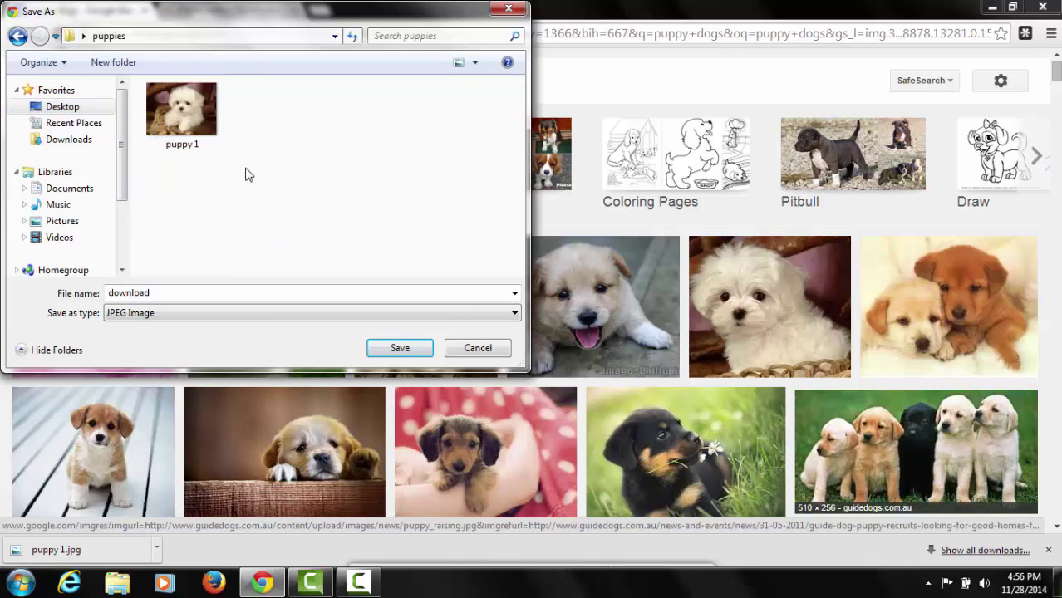
{"action": "double_click", "coordinate": [196, 291]}
{"action": "type", "text": "pup"}
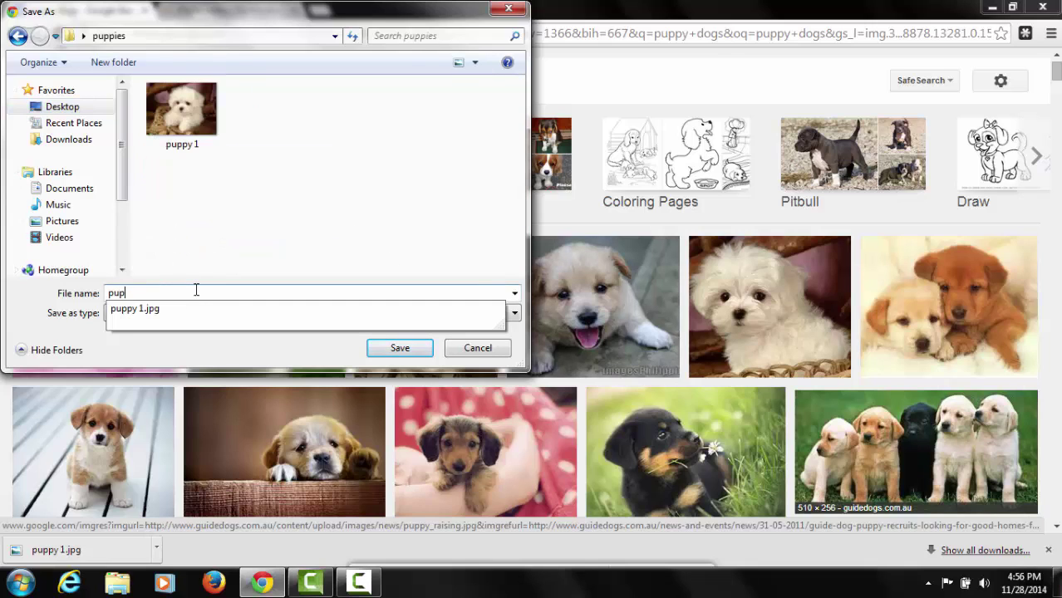
{"action": "type", "text": "py 2"}
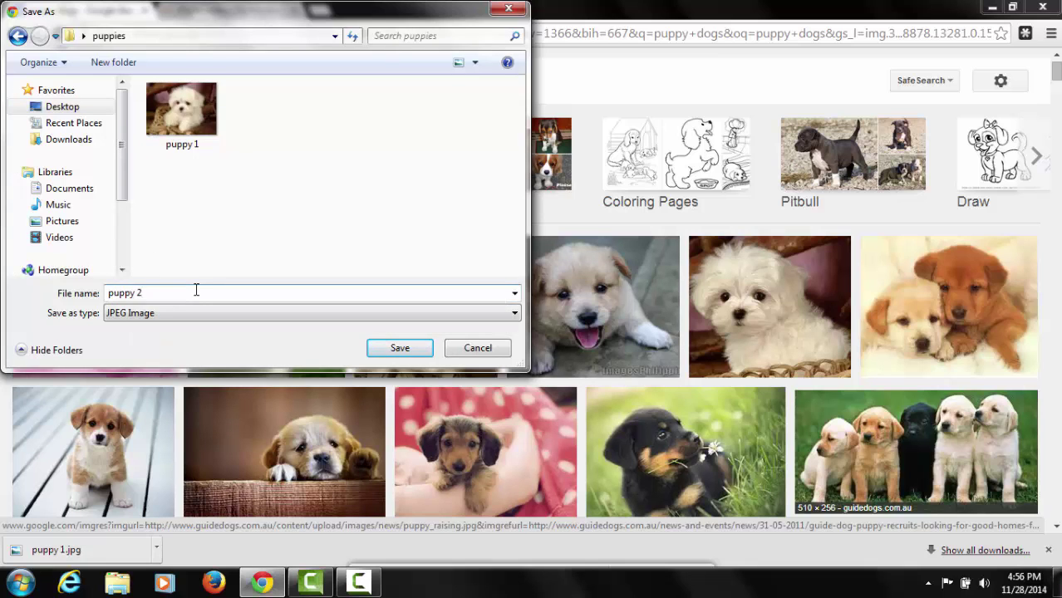
{"action": "key", "text": "Return"}
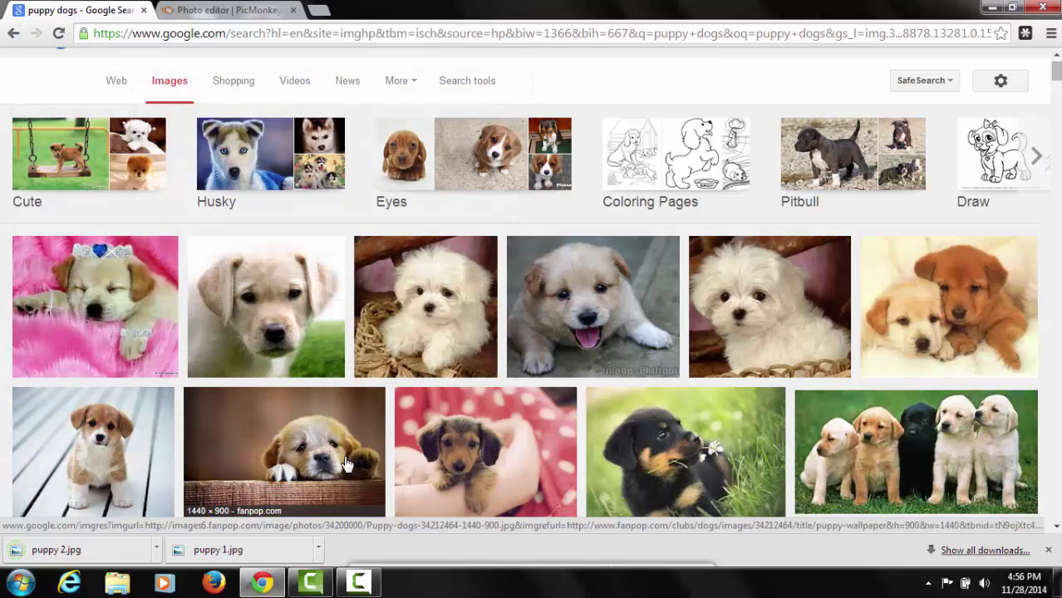
Save the puppy-on-wood and dachshund photos as 'puppy 3' and 'puppy 4'
{"action": "right_click", "coordinate": [345, 462]}
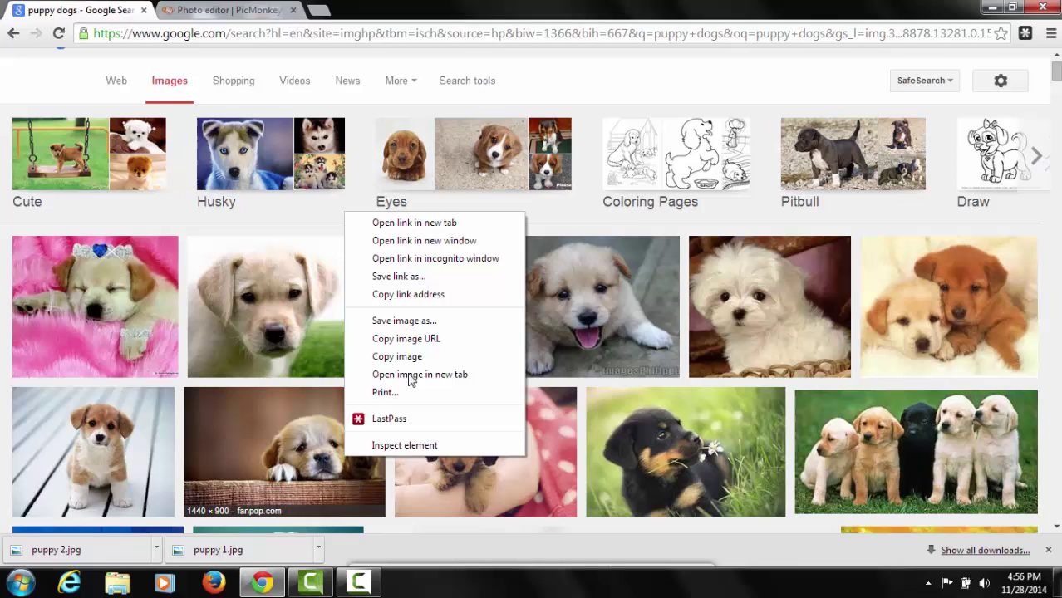
{"action": "left_click", "coordinate": [408, 320]}
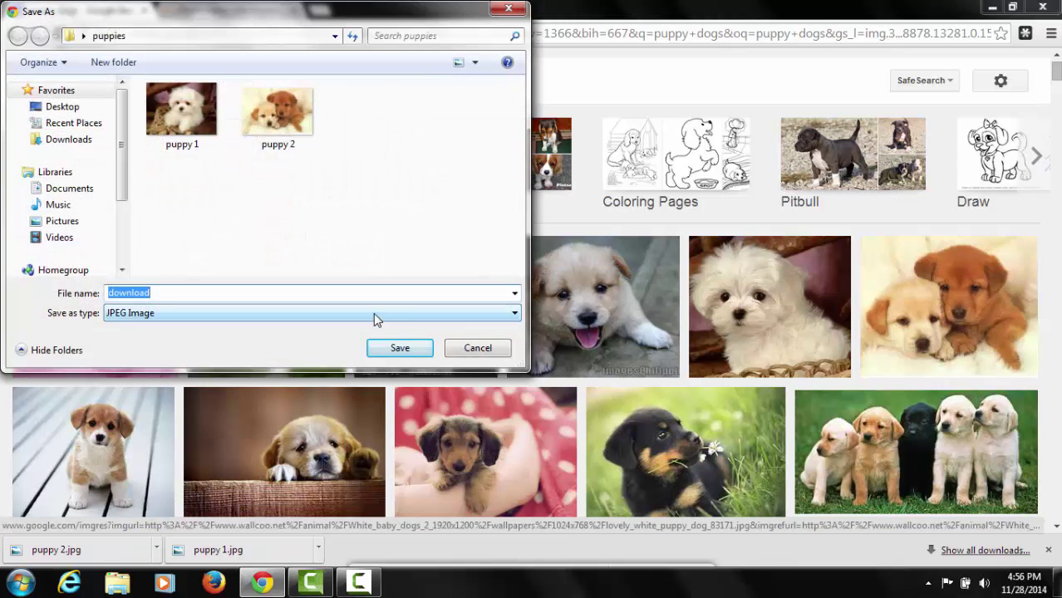
{"action": "type", "text": "puppy"}
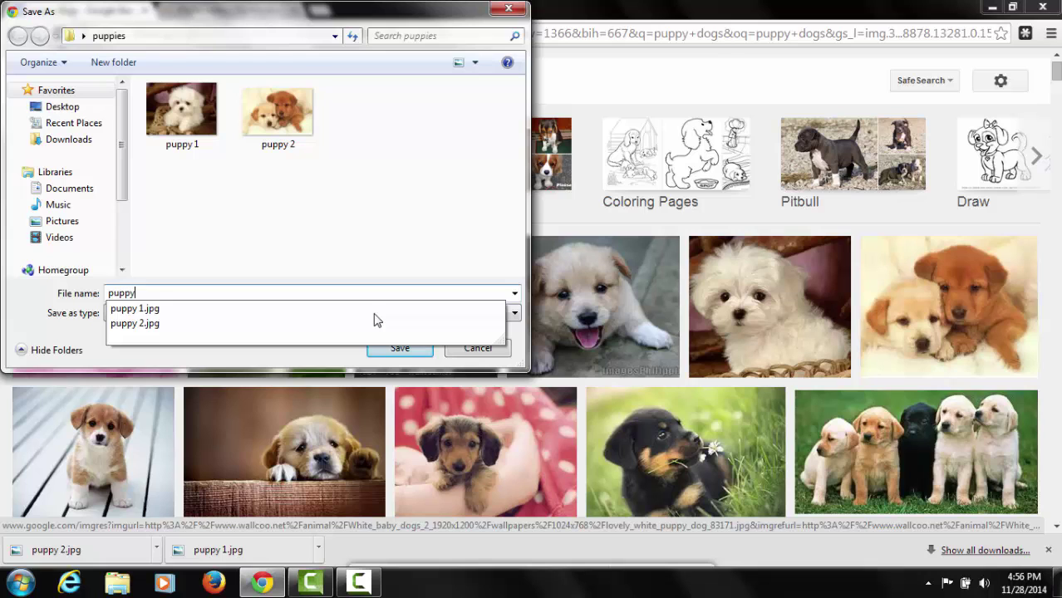
{"action": "type", "text": " 3"}
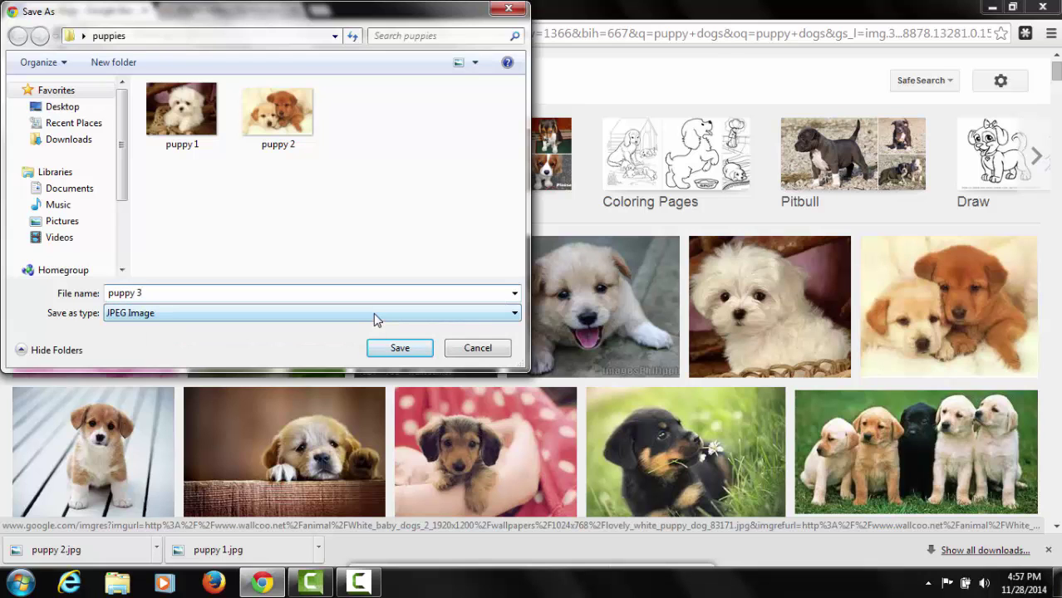
{"action": "left_click", "coordinate": [394, 352]}
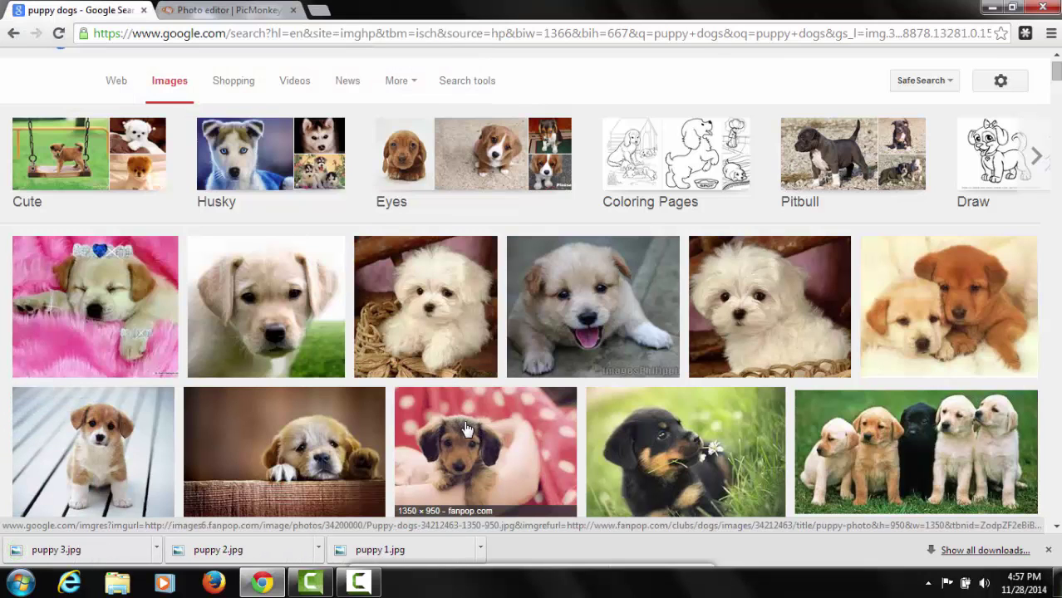
{"action": "right_click", "coordinate": [464, 425]}
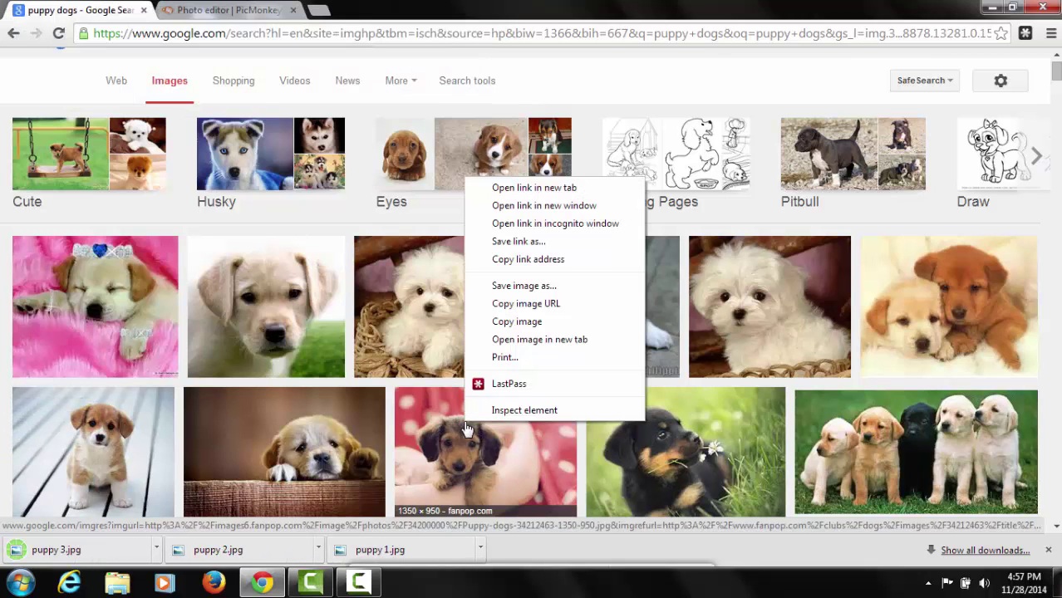
{"action": "left_click", "coordinate": [506, 287]}
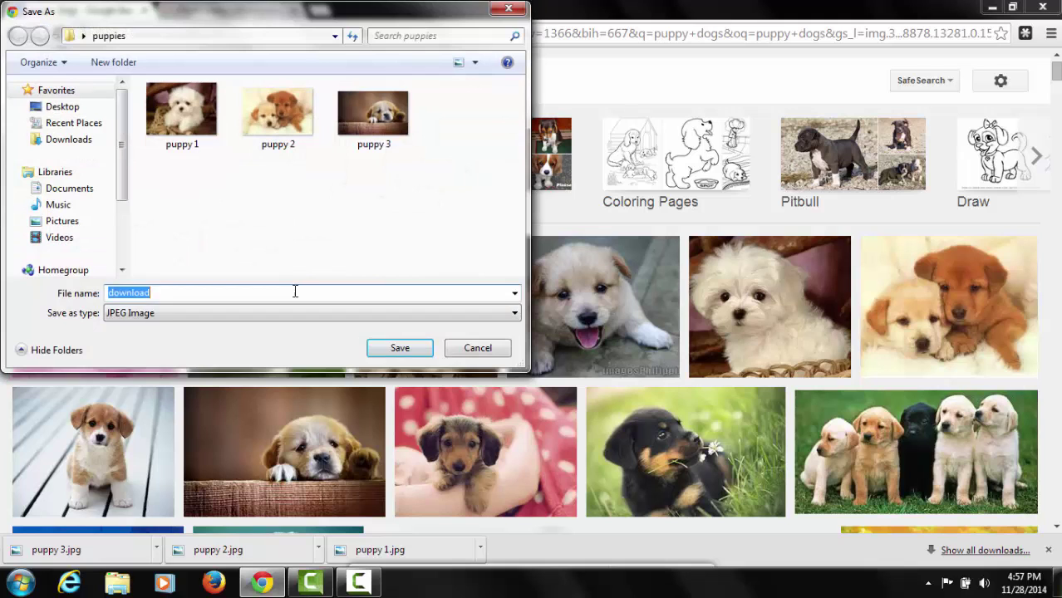
{"action": "type", "text": "puppy 4"}
{"action": "key", "text": "Return"}
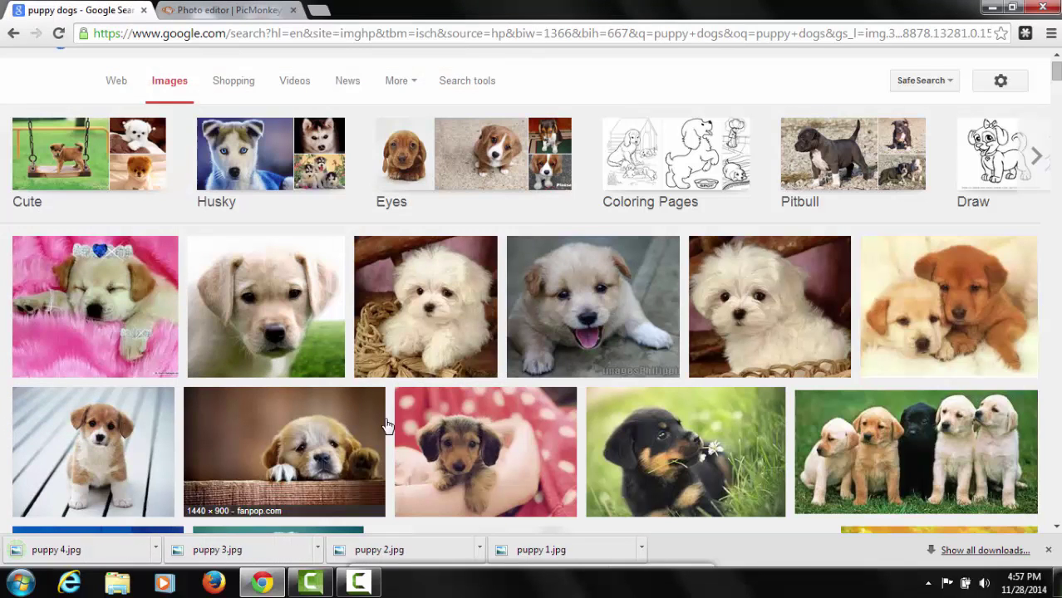
Save the group-of-puppies and puppy-on-boards photos as 'puppy 5' and 'puppy 6'
{"action": "right_click", "coordinate": [843, 434]}
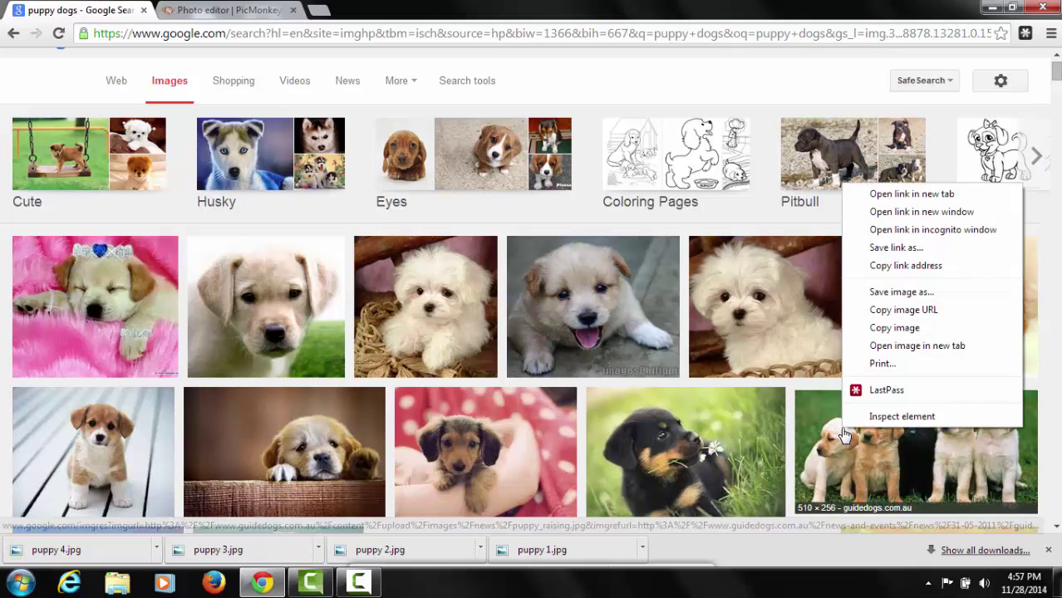
{"action": "left_click", "coordinate": [877, 293]}
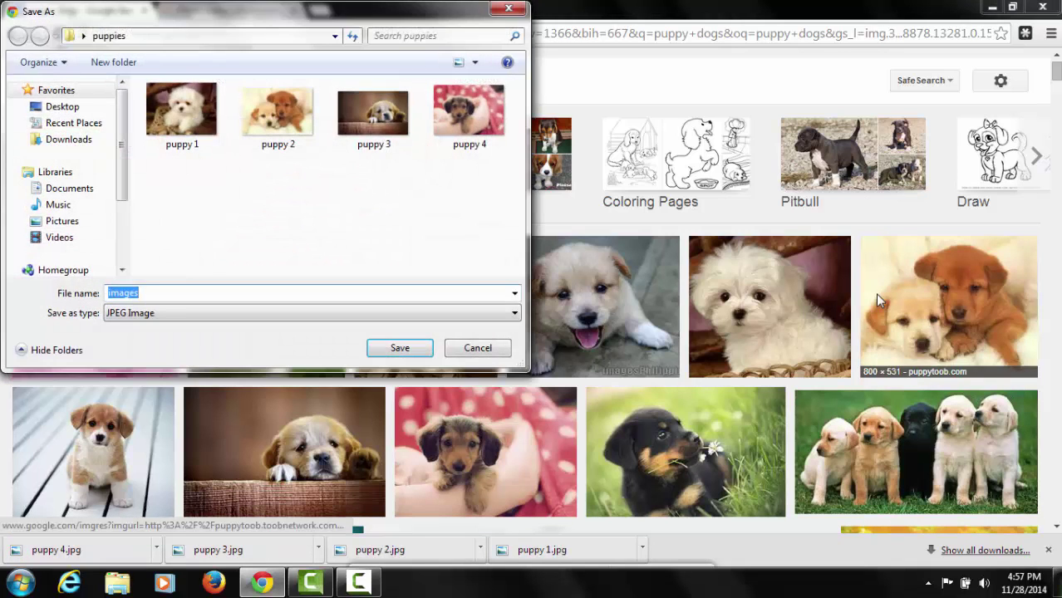
{"action": "type", "text": "puppy 5"}
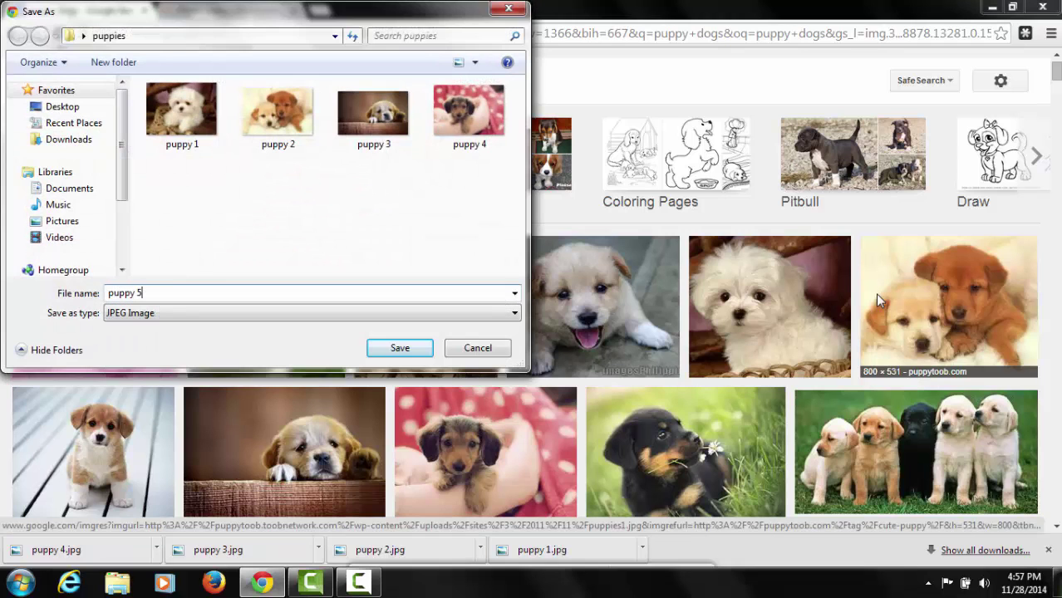
{"action": "key", "text": "Return"}
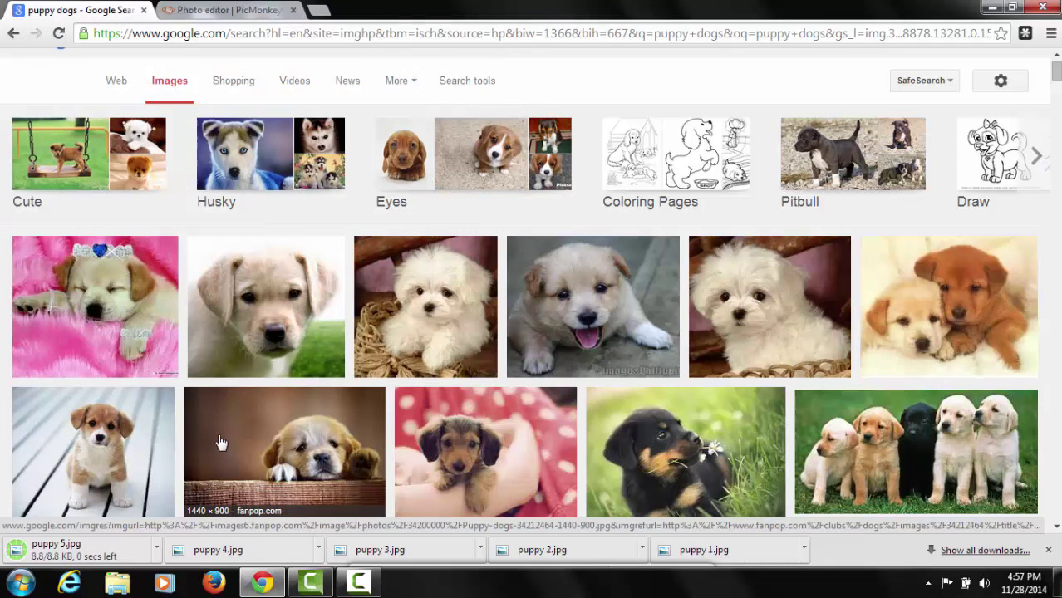
{"action": "right_click", "coordinate": [158, 434]}
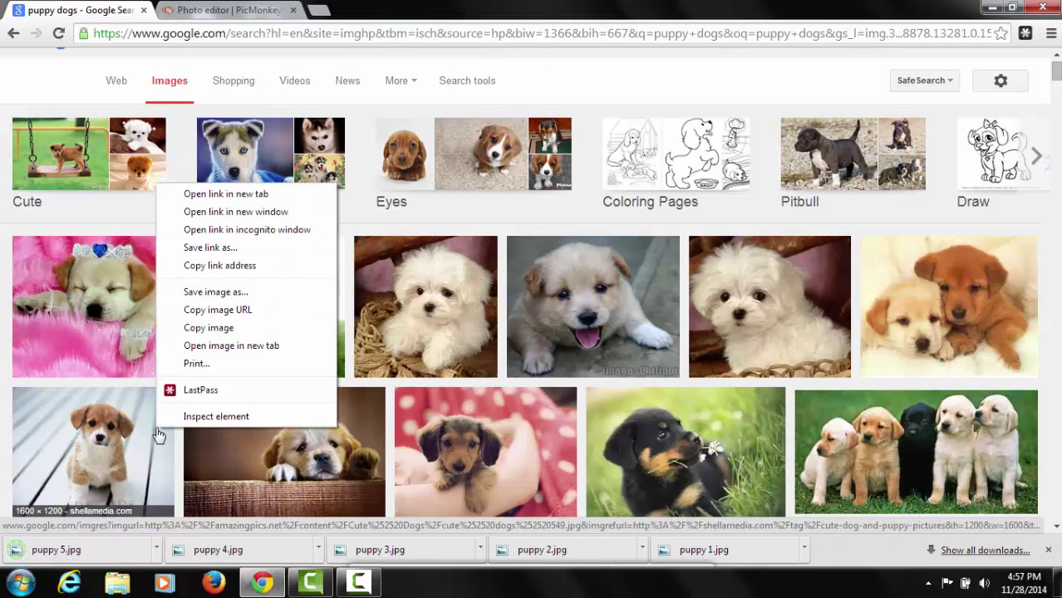
{"action": "left_click", "coordinate": [213, 292]}
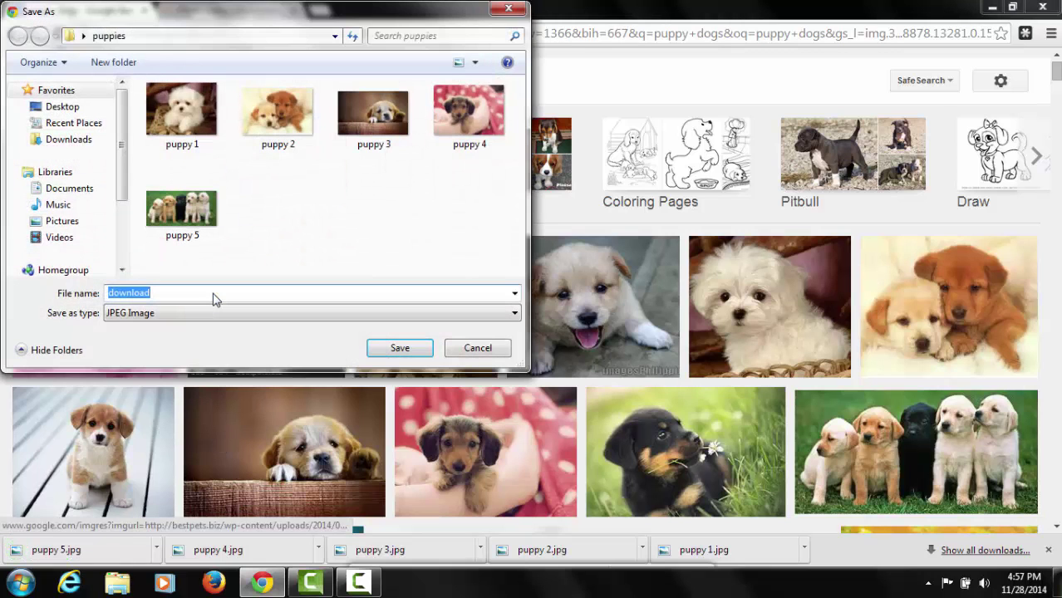
{"action": "type", "text": "puppy 6"}
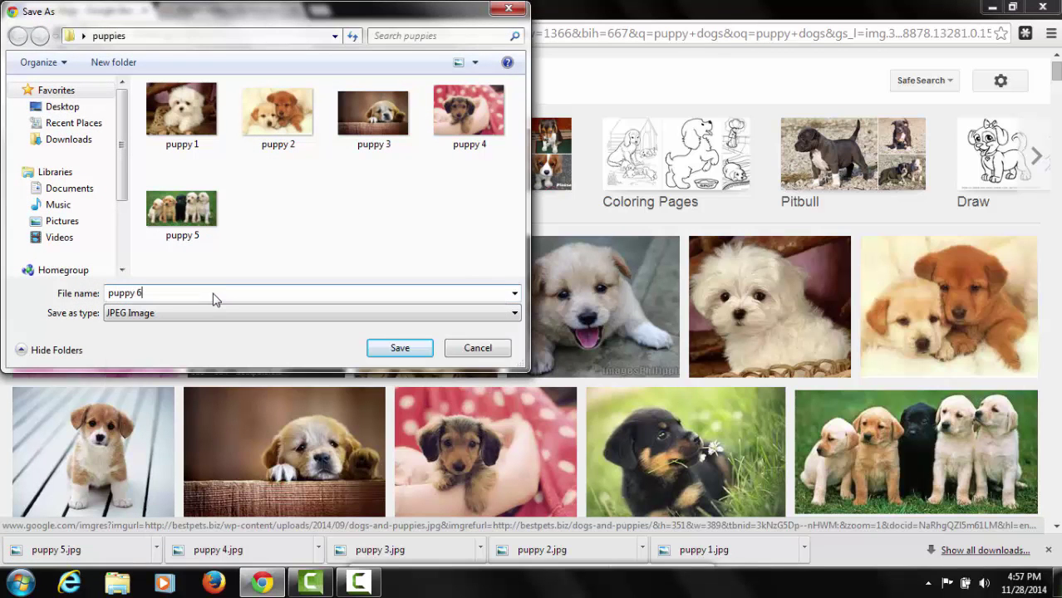
{"action": "key", "text": "Return"}
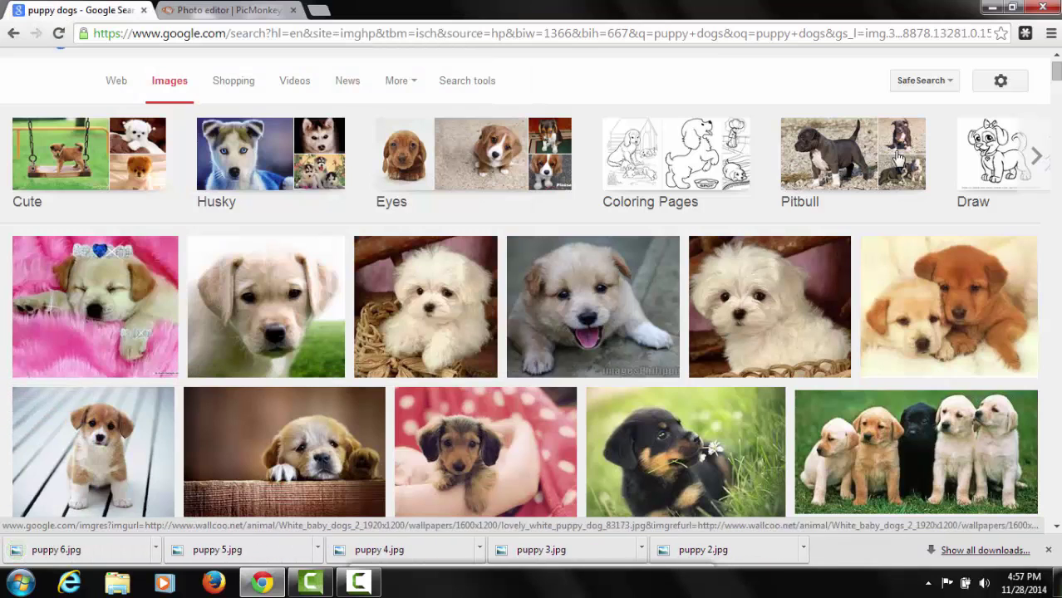
Save the brown spaniel and puppy-in-crate photos as 'puppy 7' and 'puppy 8'
{"action": "left_click", "coordinate": [1055, 97]}
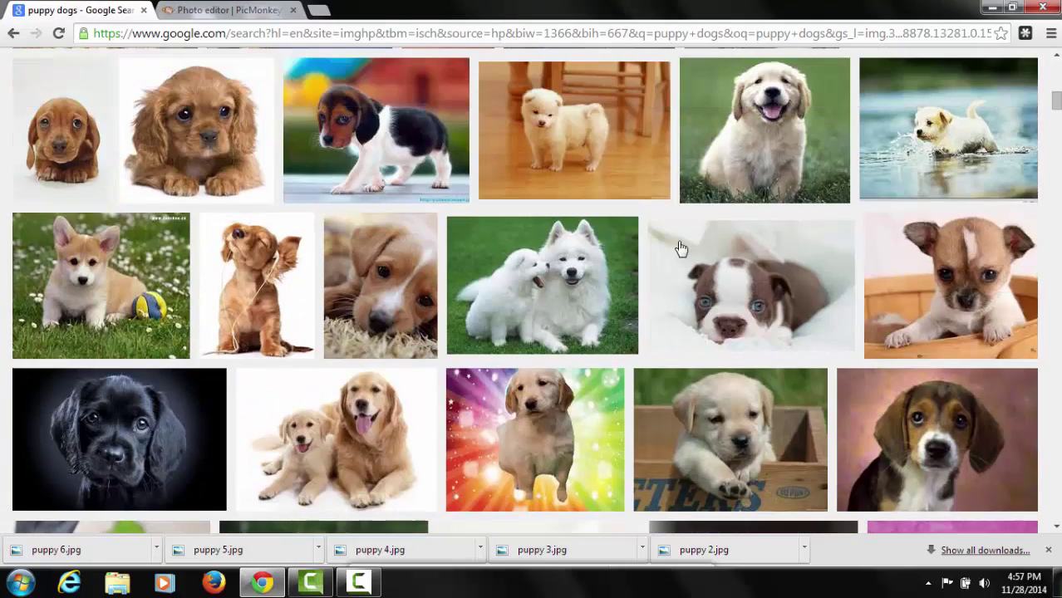
{"action": "right_click", "coordinate": [208, 131]}
{"action": "left_click", "coordinate": [278, 241]}
{"action": "type", "text": "pu"}
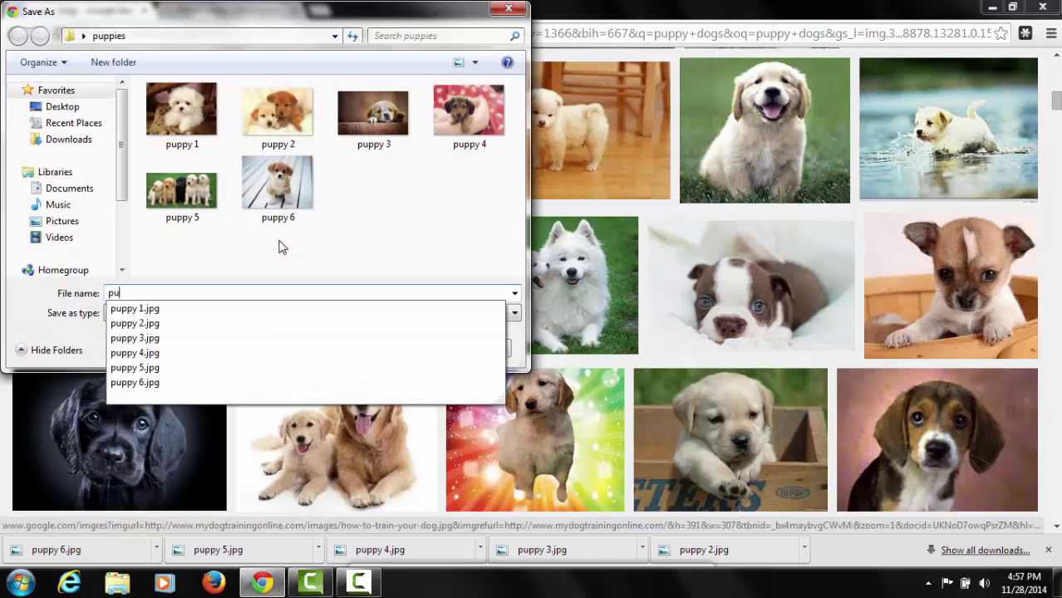
{"action": "type", "text": "ppy 7"}
{"action": "key", "text": "Return"}
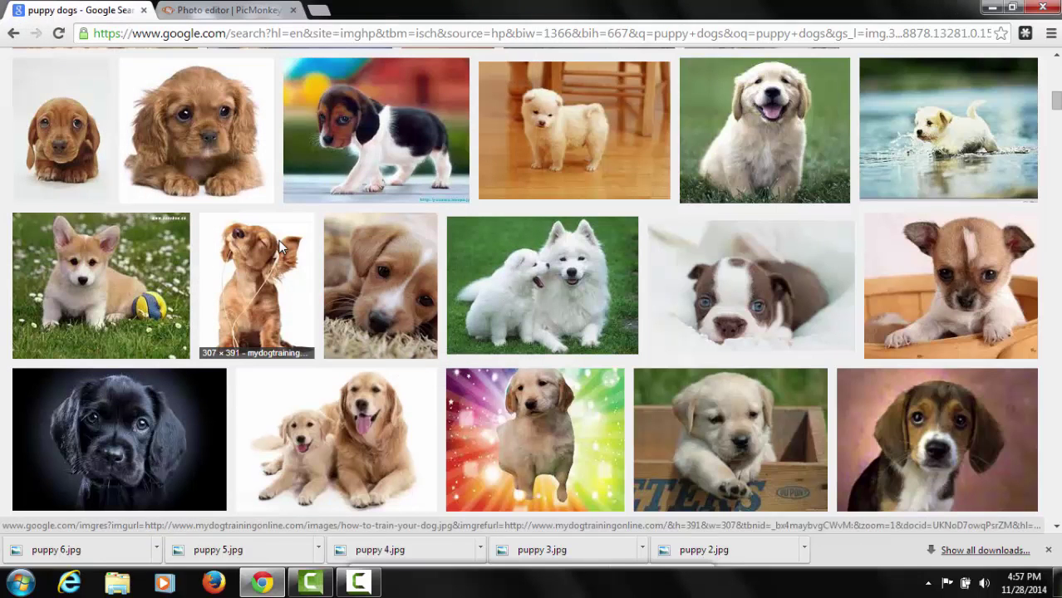
{"action": "right_click", "coordinate": [790, 420]}
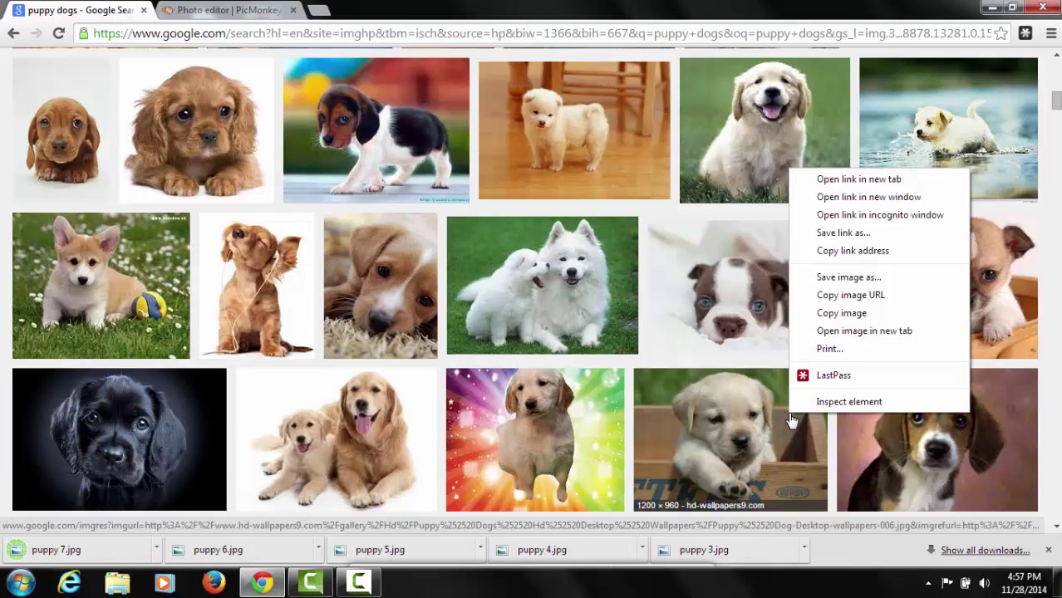
{"action": "left_click", "coordinate": [819, 281]}
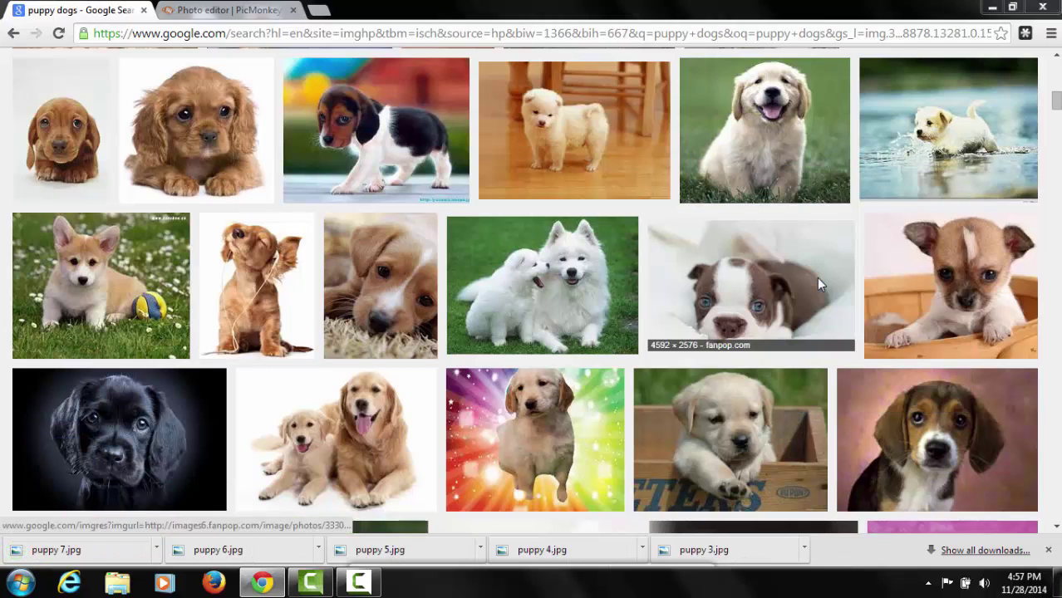
{"action": "type", "text": "pupp"}
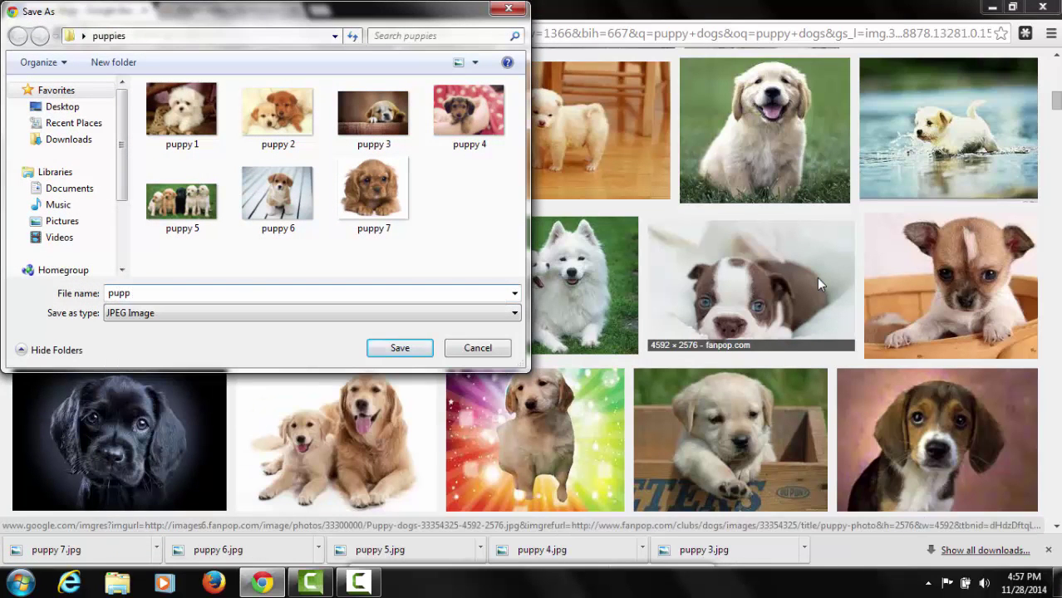
{"action": "key", "text": "BackSpace"}
{"action": "type", "text": "y"}
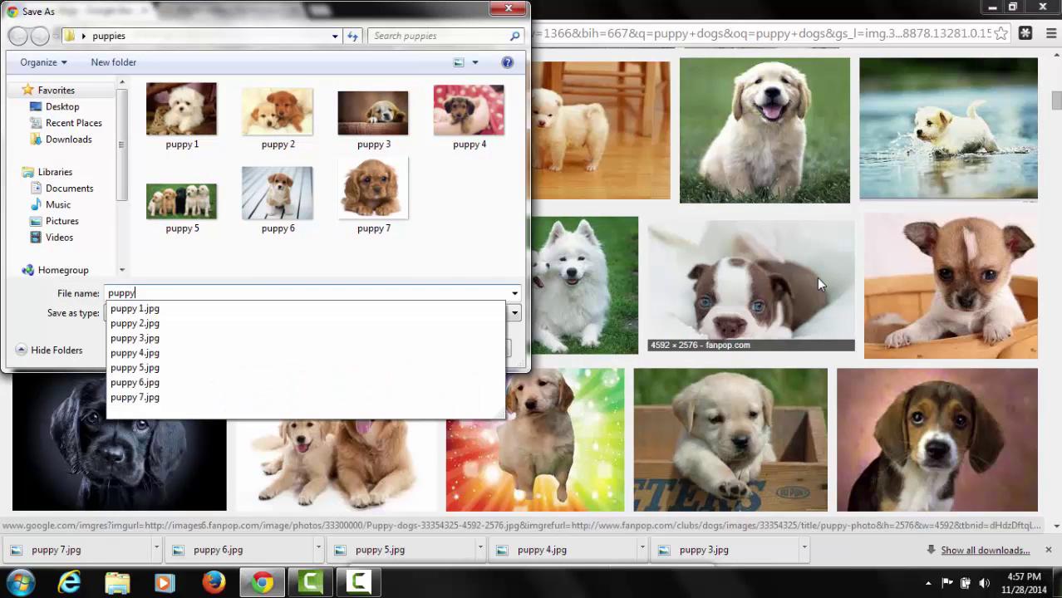
{"action": "type", "text": " 8"}
{"action": "key", "text": "Return"}
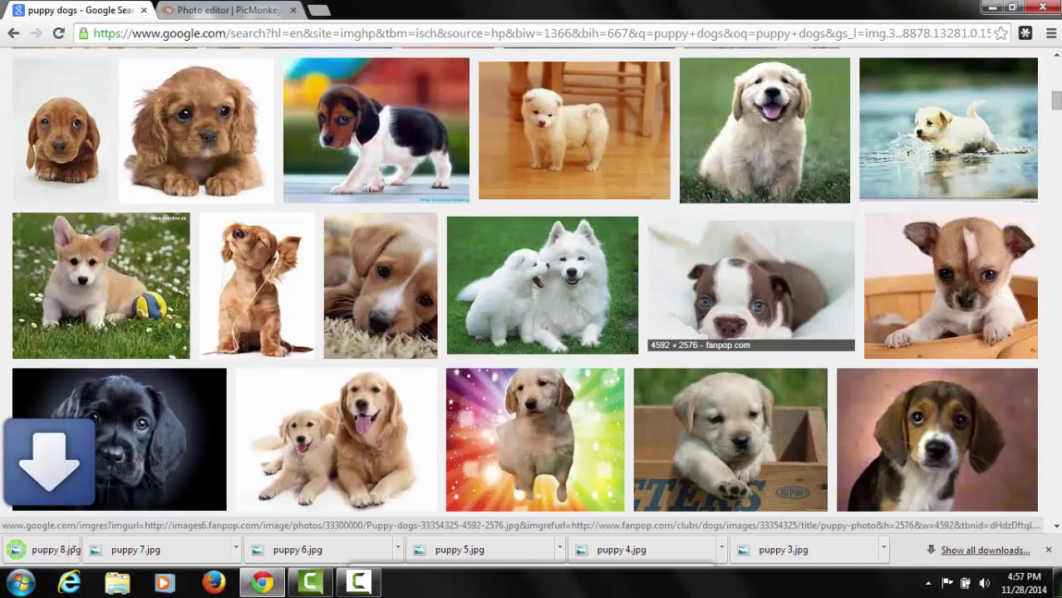
Save the beagle photo as 'puppy 9' in the puppies folder
{"action": "right_click", "coordinate": [996, 427]}
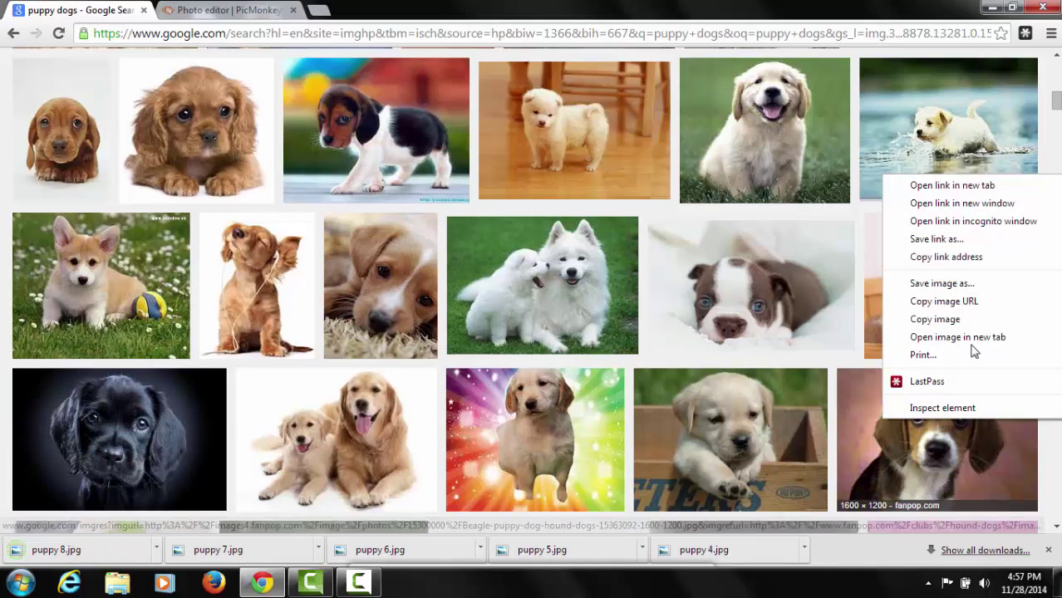
{"action": "left_click", "coordinate": [954, 285]}
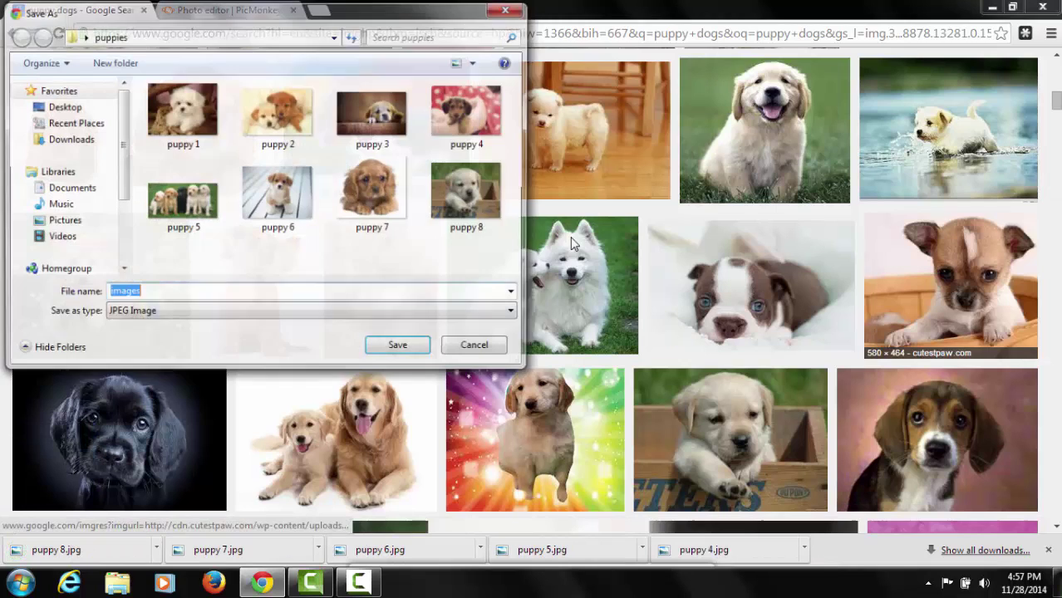
{"action": "type", "text": "pupp"}
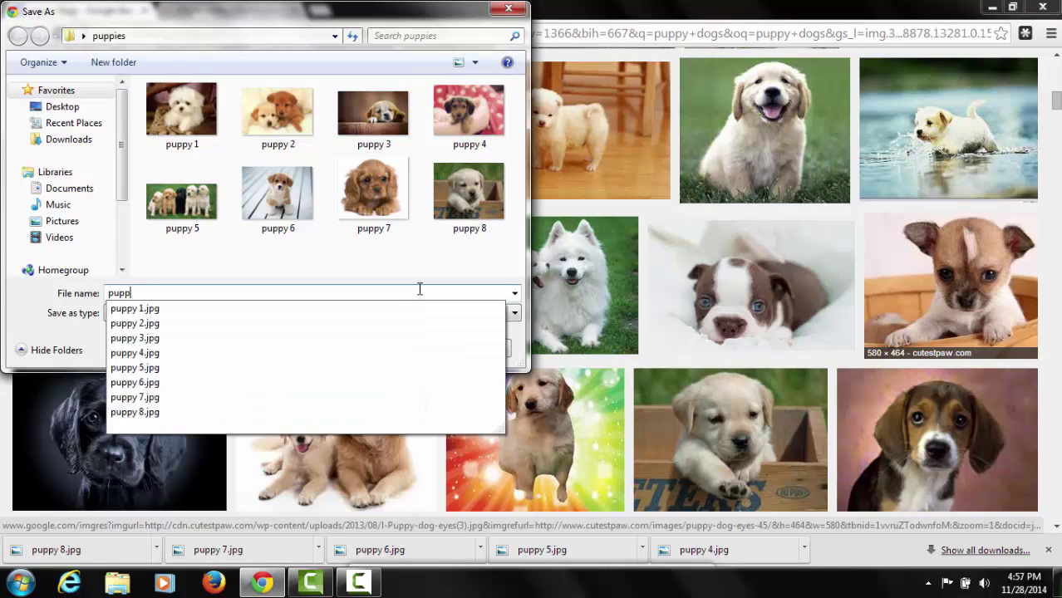
{"action": "type", "text": "y 9"}
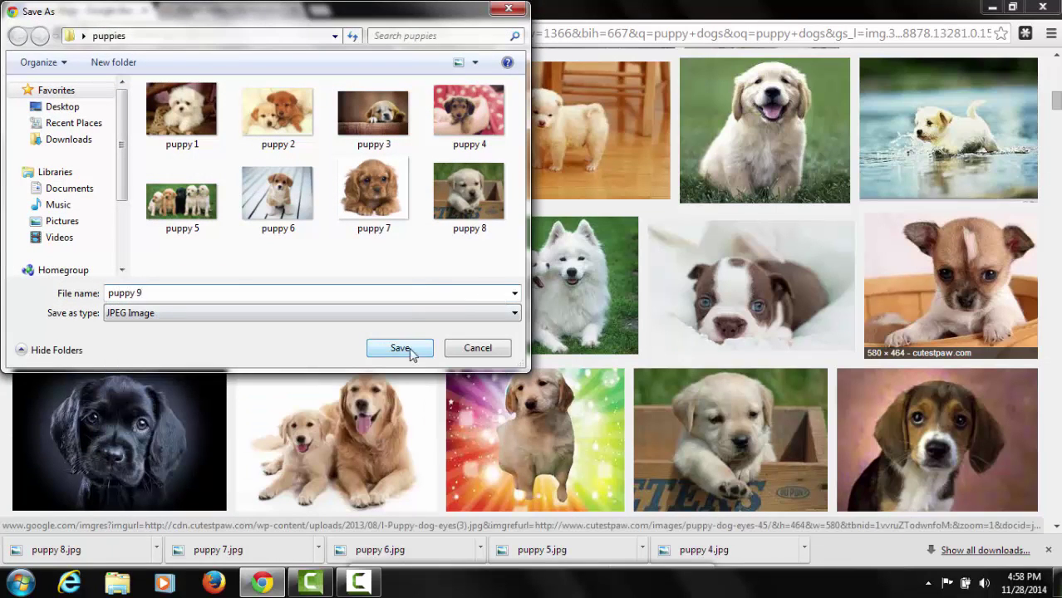
{"action": "left_click", "coordinate": [408, 349]}
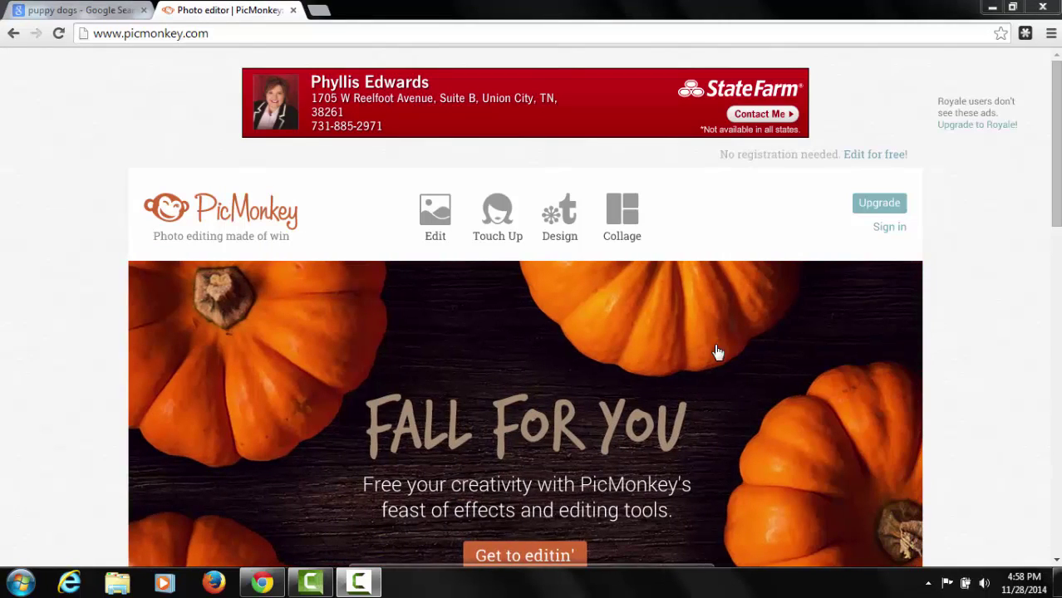
Start a PicMonkey collage loading photos from the computer's puppies folder
{"action": "left_click", "coordinate": [449, 210]}
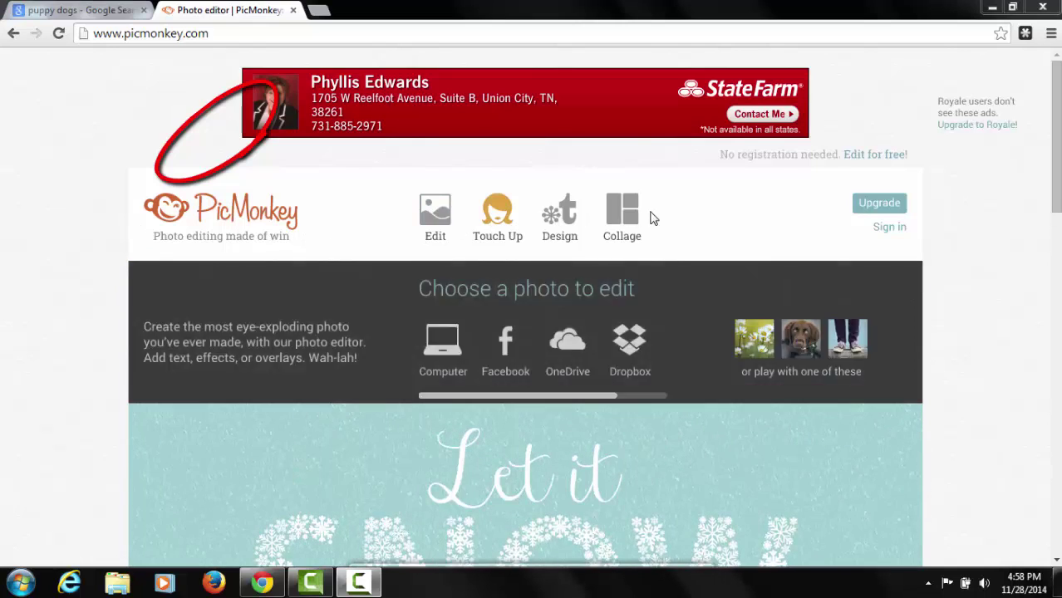
{"action": "mouse_move", "coordinate": [665, 219]}
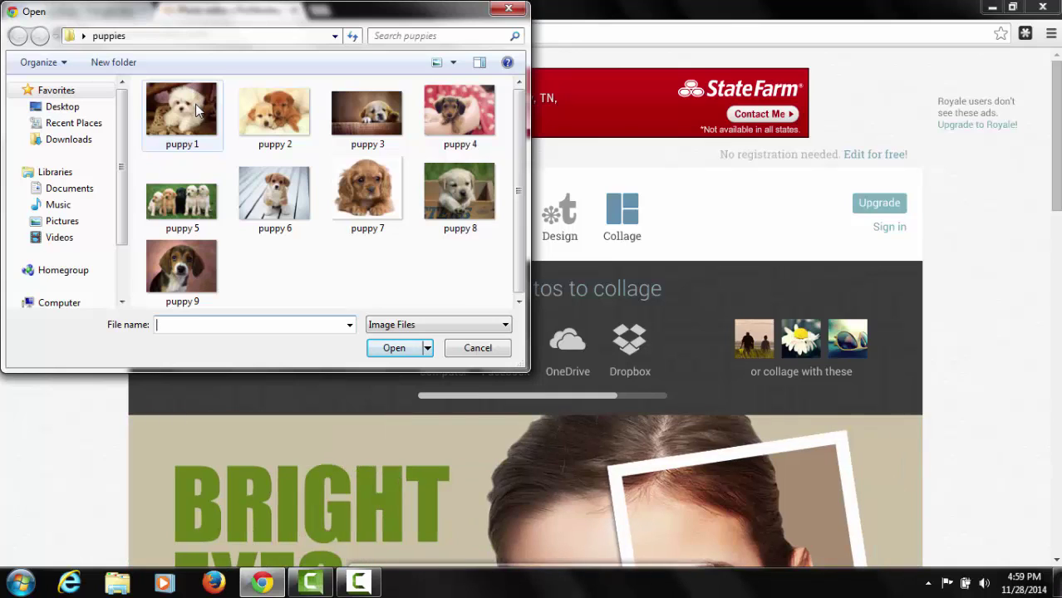
Select all nine photos, puppy 1 through puppy 9, and load them into the Collage editor
{"action": "left_click", "coordinate": [195, 104]}
{"action": "left_click", "coordinate": [263, 116], "text": "ctrl"}
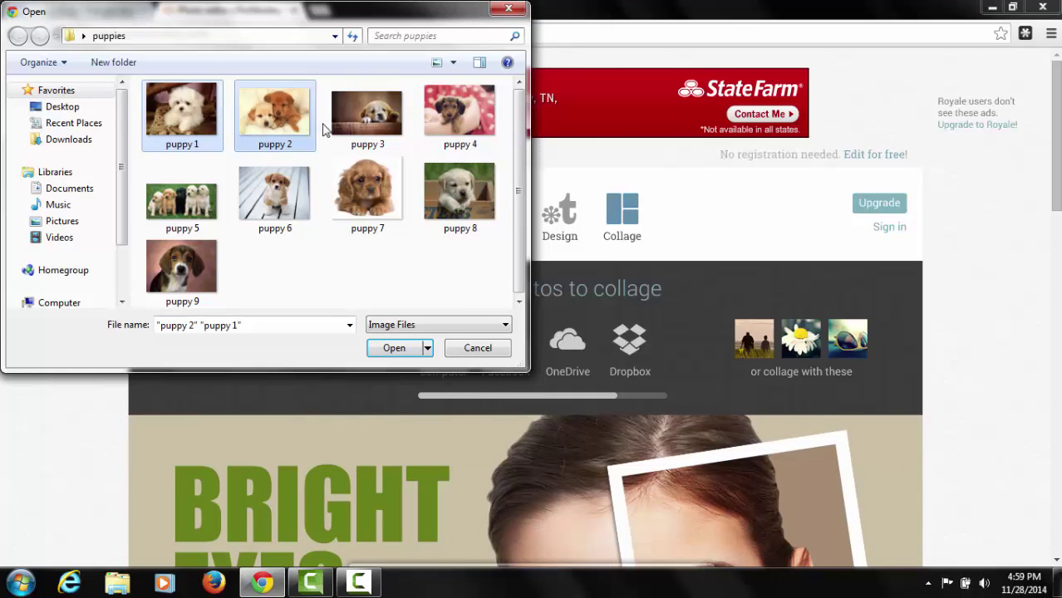
{"action": "left_click", "coordinate": [359, 120], "text": "ctrl"}
{"action": "left_click", "coordinate": [444, 123], "text": "ctrl"}
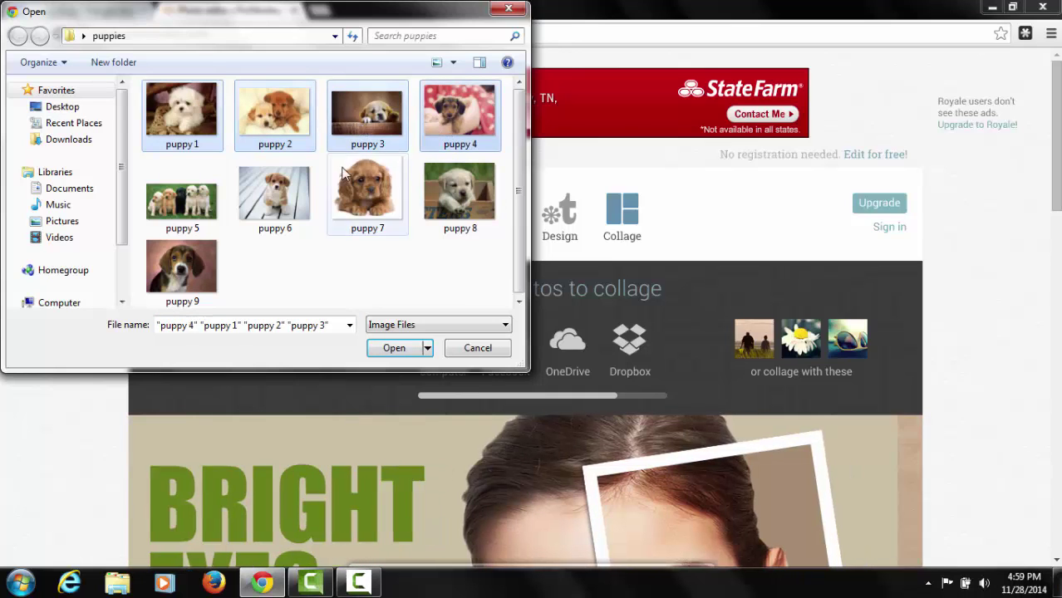
{"action": "left_click", "coordinate": [183, 197], "text": "ctrl"}
{"action": "left_click", "coordinate": [280, 196], "text": "ctrl"}
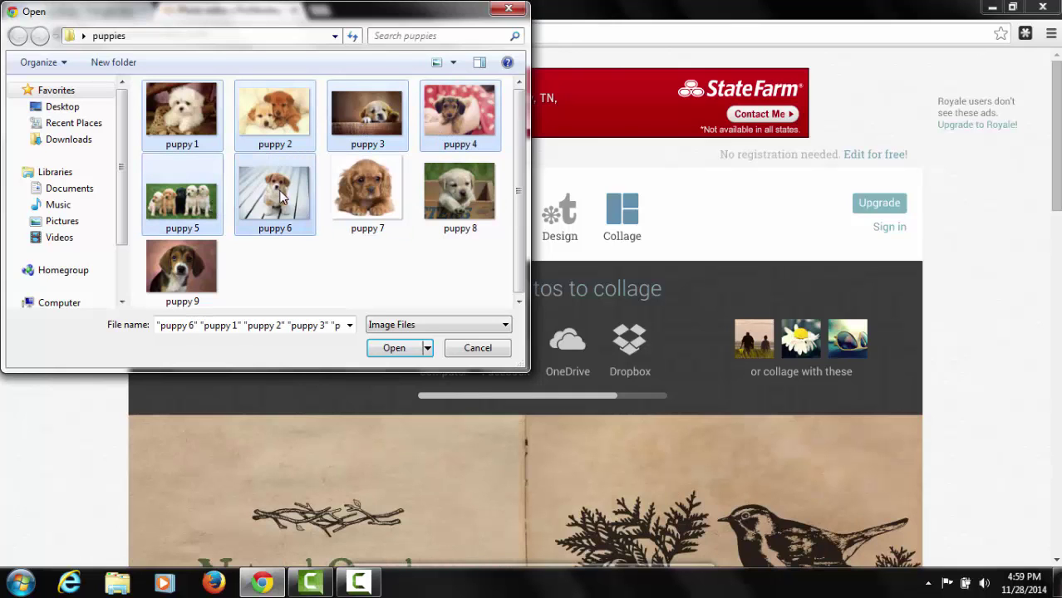
{"action": "left_click", "coordinate": [349, 216], "text": "ctrl"}
{"action": "left_click", "coordinate": [454, 201], "text": "ctrl"}
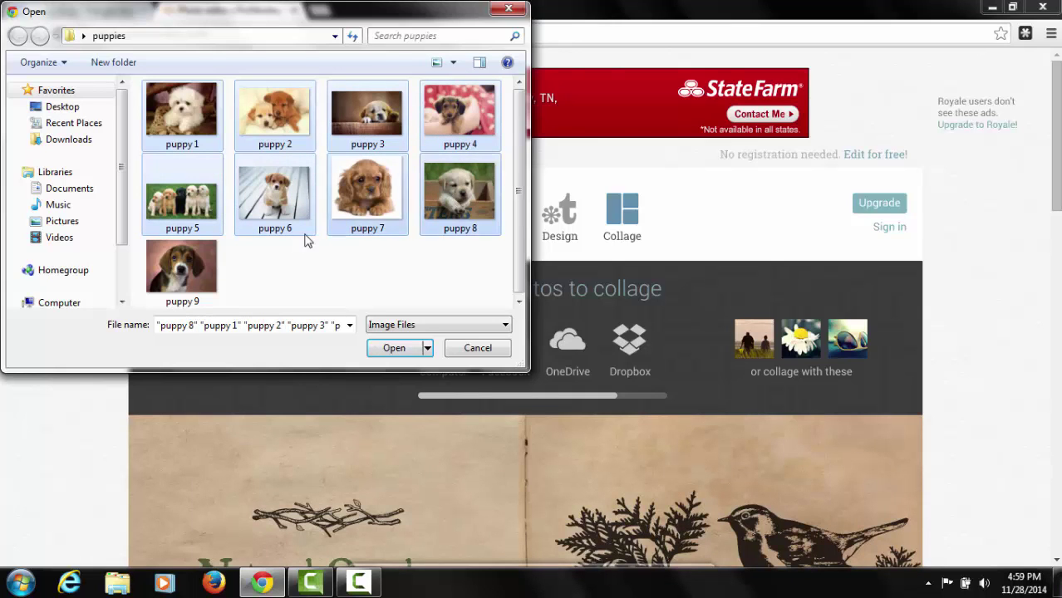
{"action": "left_click", "coordinate": [197, 272], "text": "ctrl"}
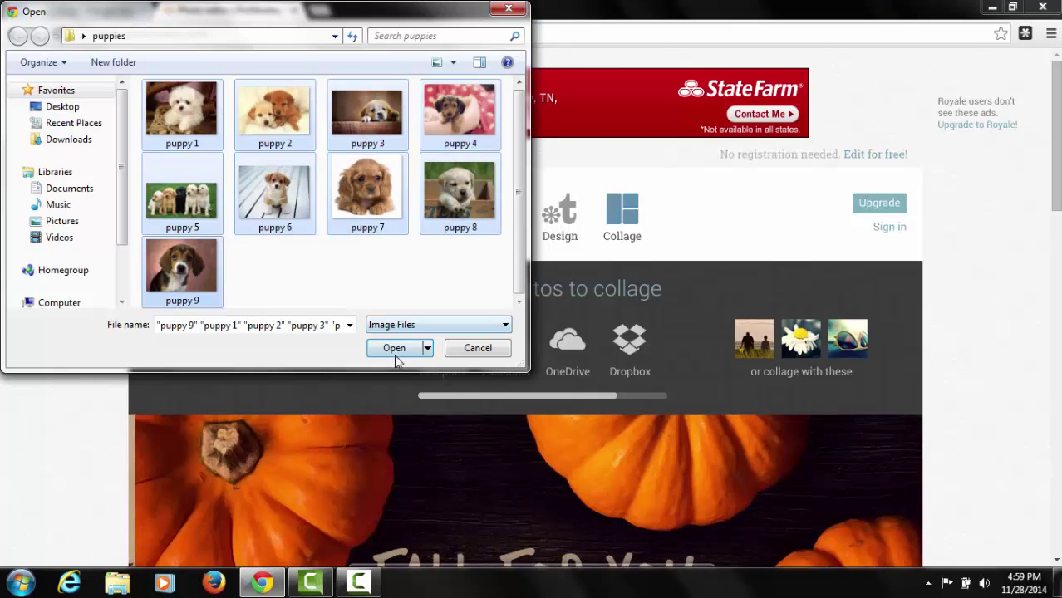
{"action": "left_click", "coordinate": [396, 349]}
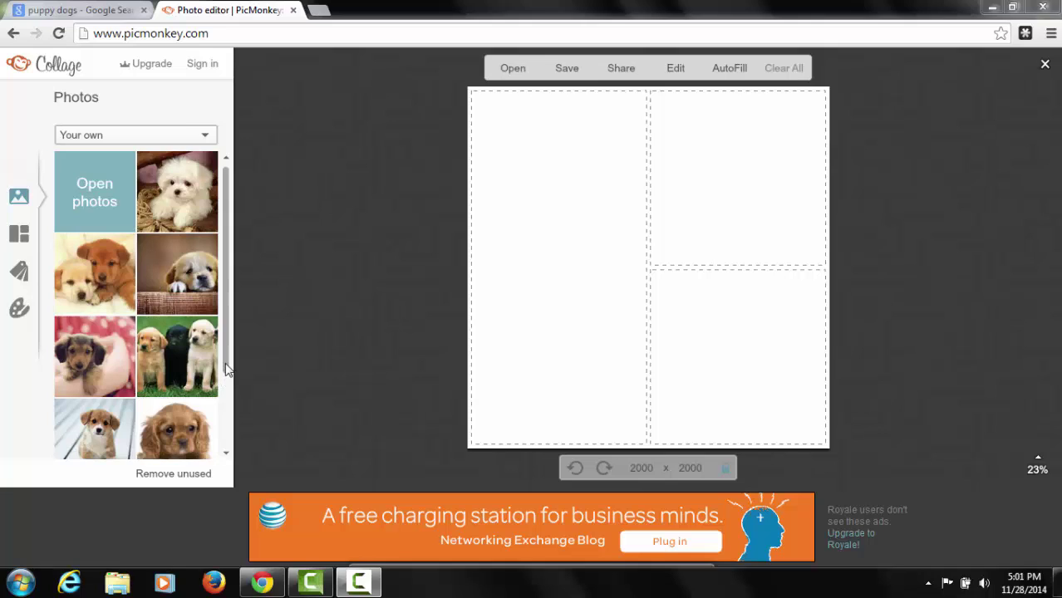
Switch the collage to the Square Deal 3×3 grid layout
{"action": "left_click_drag", "start_coordinate": [230, 389], "coordinate": [230, 446]}
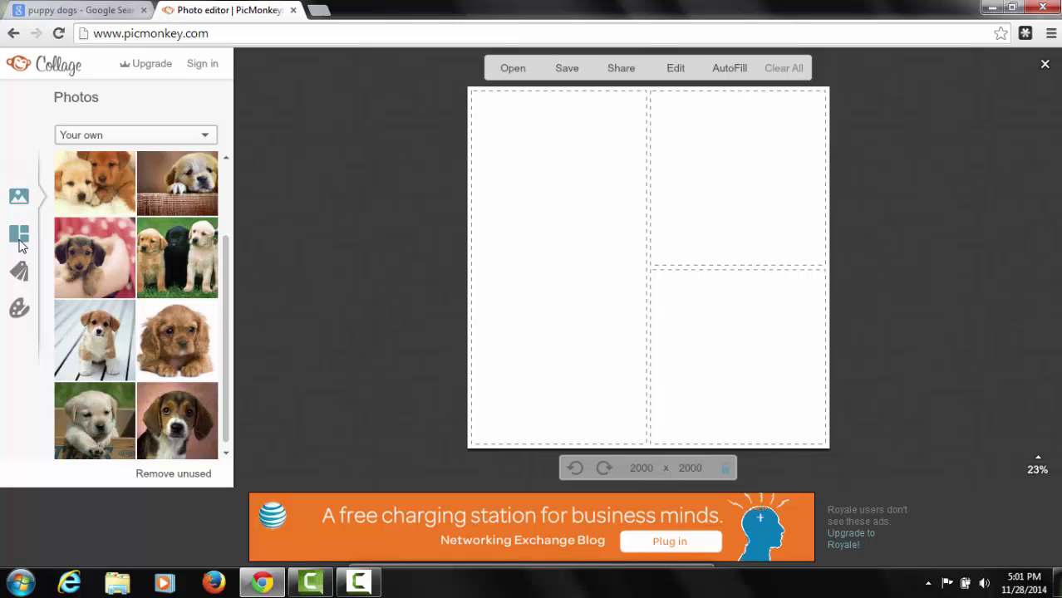
{"action": "left_click", "coordinate": [19, 235]}
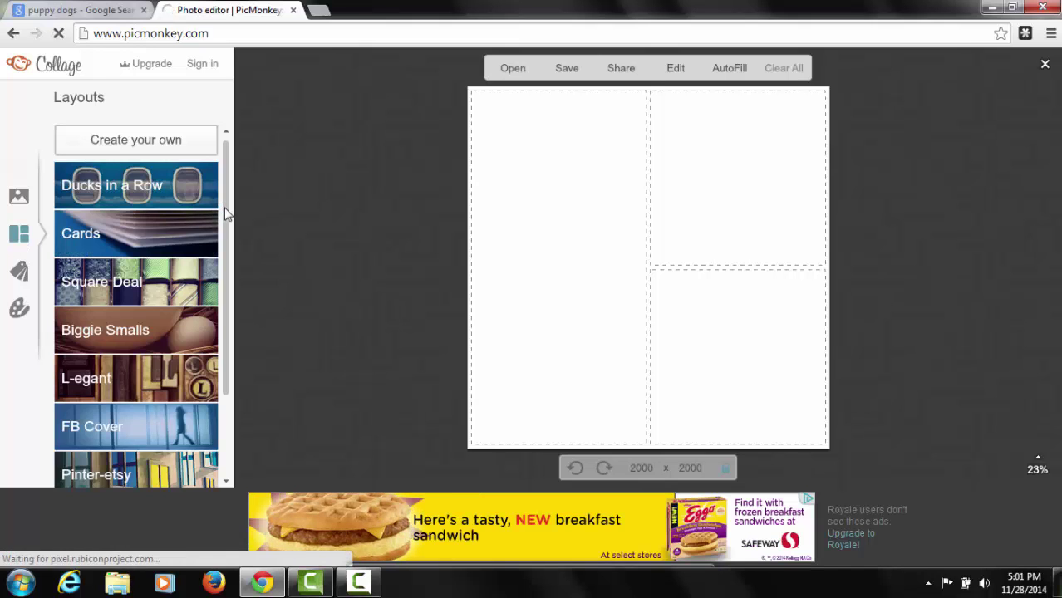
{"action": "scroll", "coordinate": [221, 367], "scroll_direction": "down", "scroll_amount": 2}
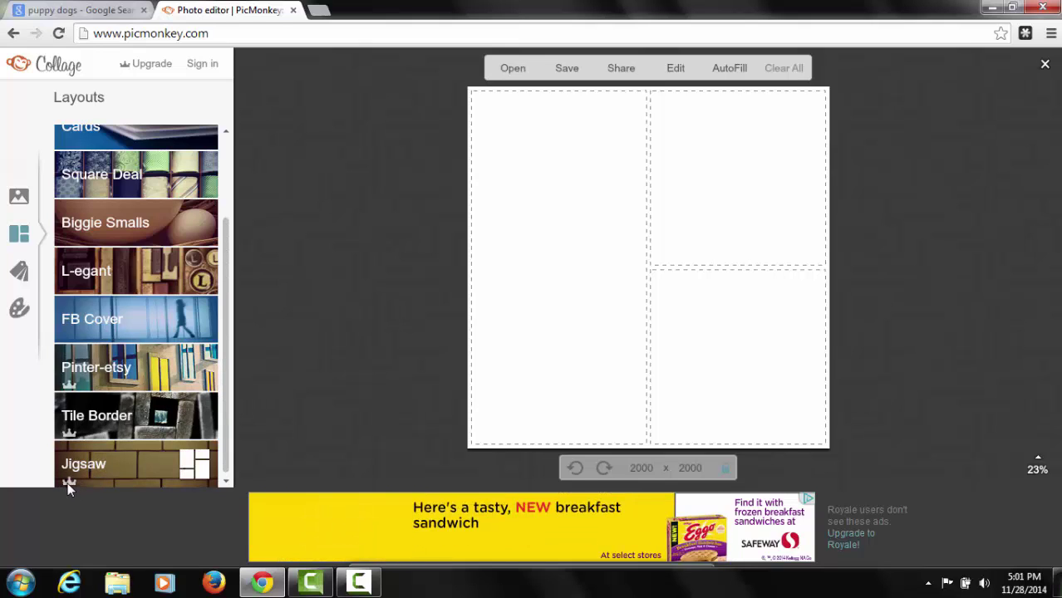
{"action": "mouse_move", "coordinate": [69, 489]}
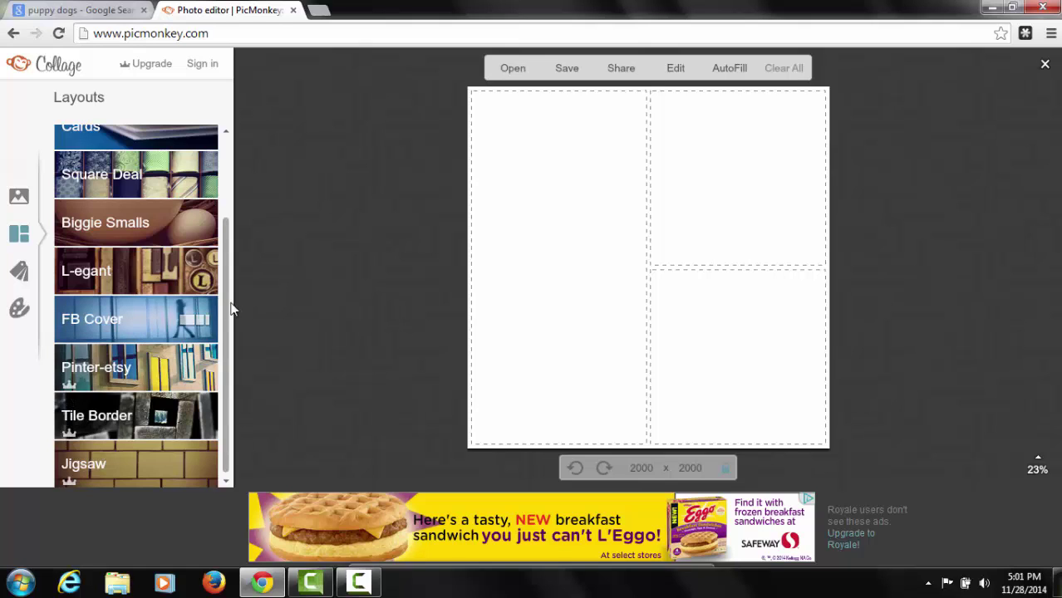
{"action": "left_click_drag", "start_coordinate": [222, 298], "coordinate": [218, 241]}
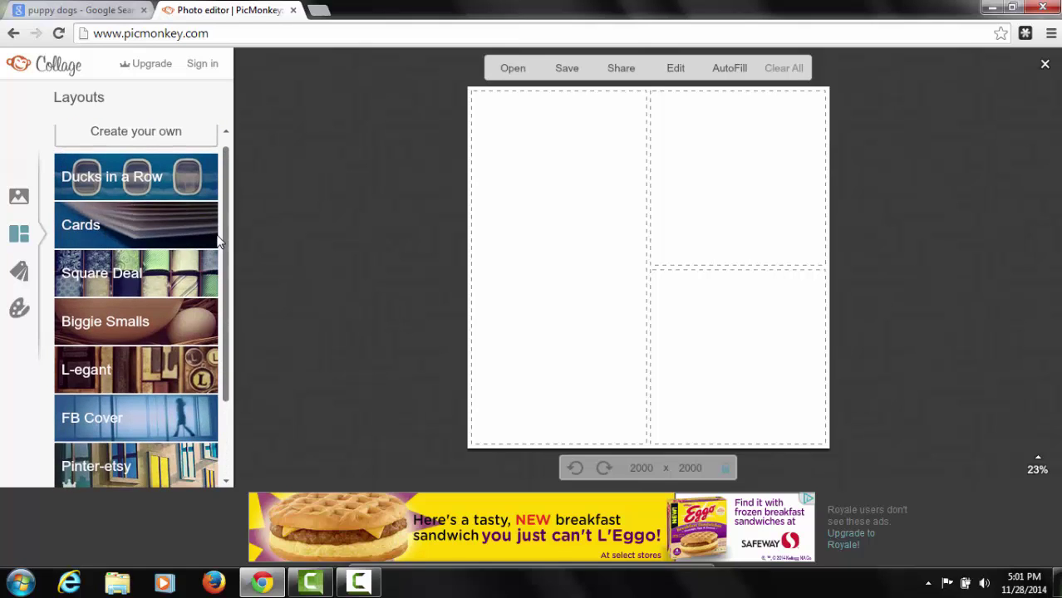
{"action": "left_click", "coordinate": [147, 278]}
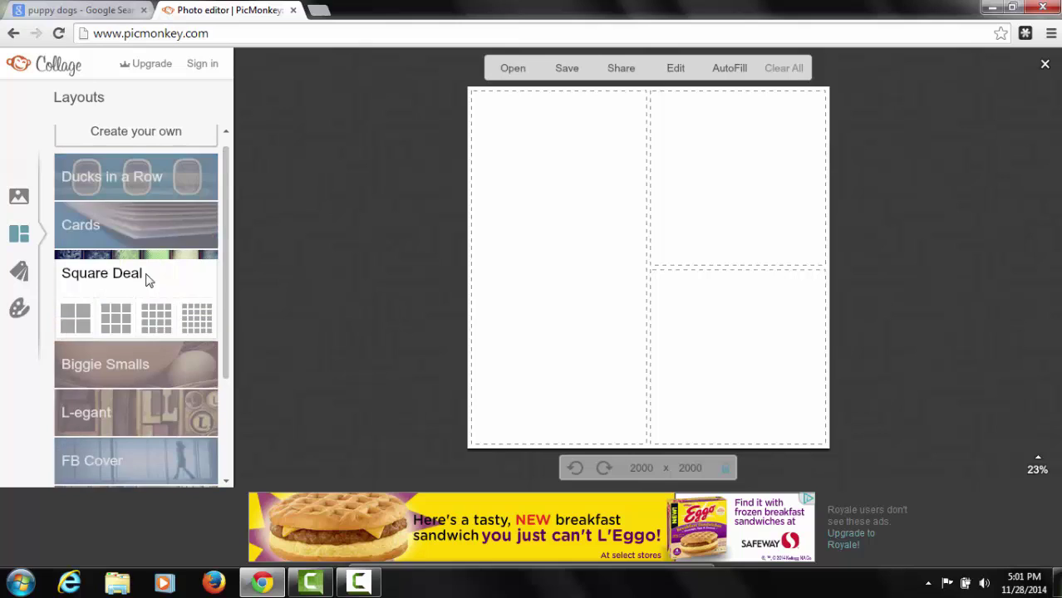
{"action": "left_click", "coordinate": [118, 320]}
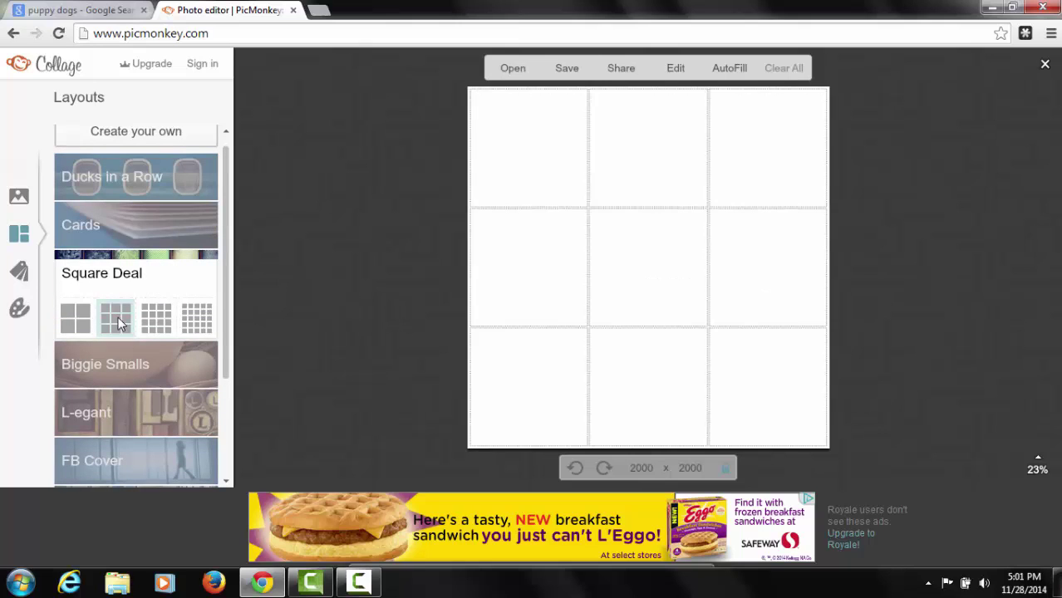
Fill the bottom row with the white puppy, the two golden puppies, and the brown basket puppy
{"action": "left_click", "coordinate": [19, 197]}
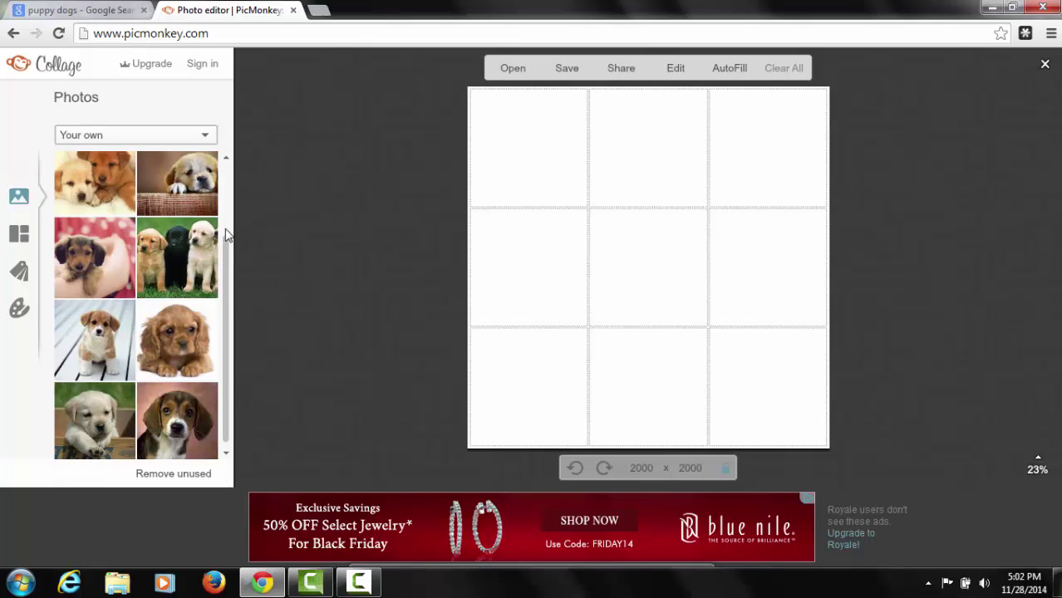
{"action": "scroll", "coordinate": [226, 162], "scroll_direction": "up", "scroll_amount": 2}
{"action": "mouse_move", "coordinate": [182, 196]}
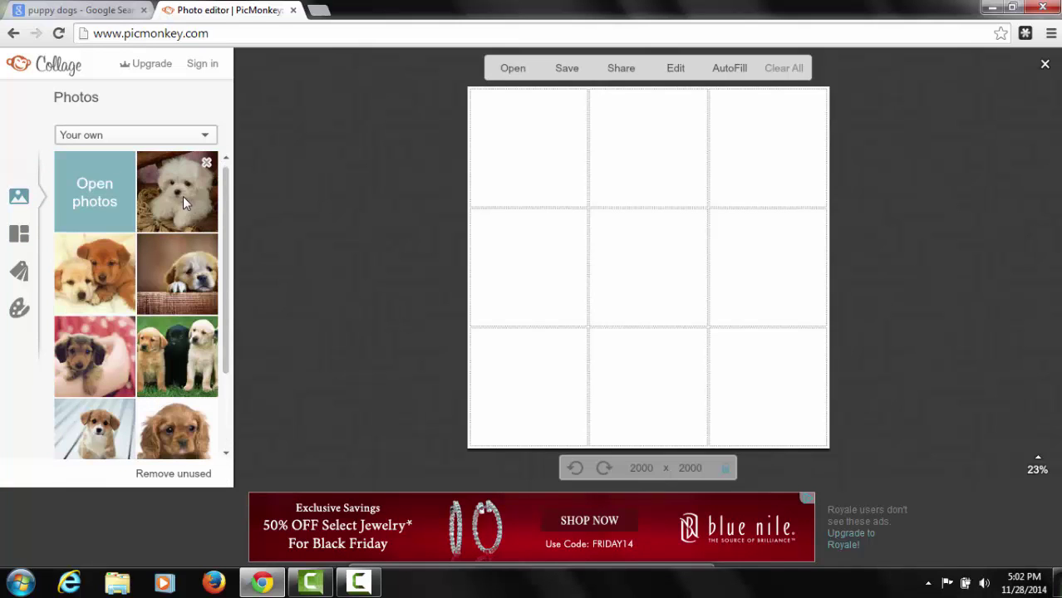
{"action": "left_click_drag", "start_coordinate": [182, 204], "coordinate": [649, 419]}
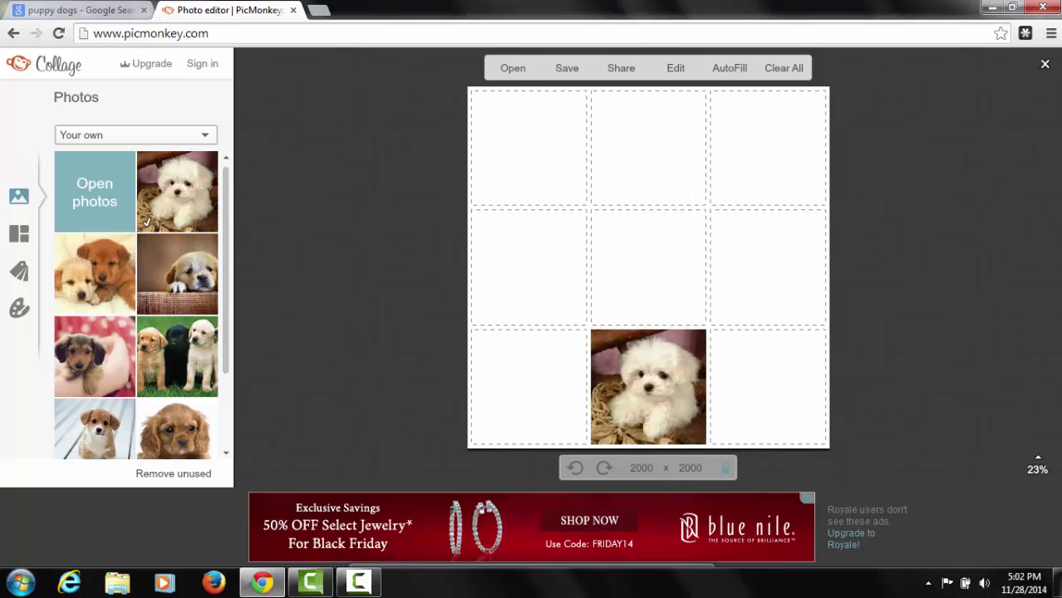
{"action": "left_click_drag", "start_coordinate": [104, 282], "coordinate": [802, 412]}
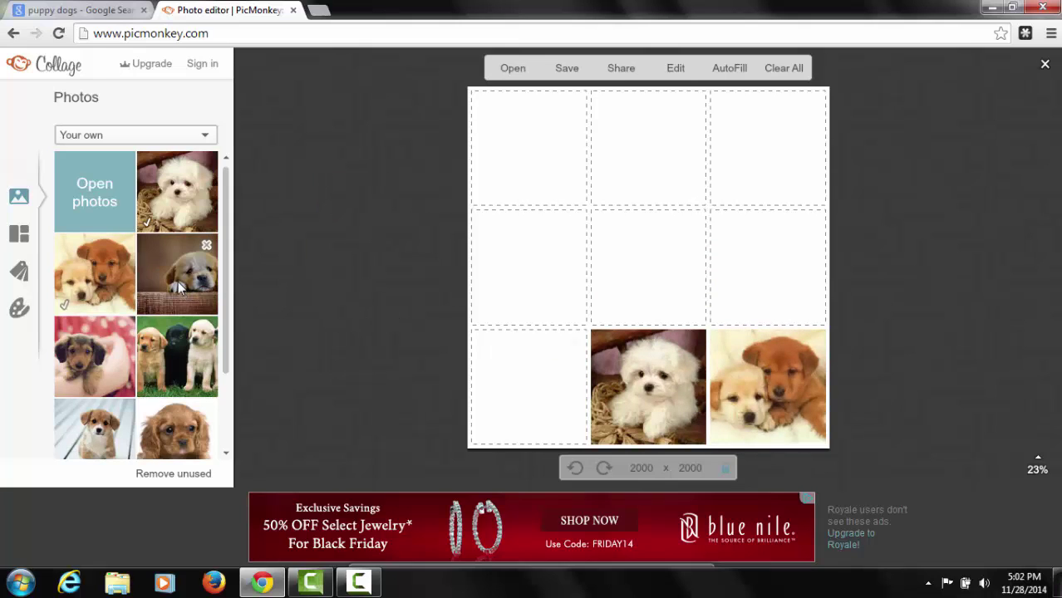
{"action": "left_click_drag", "start_coordinate": [178, 281], "coordinate": [521, 427]}
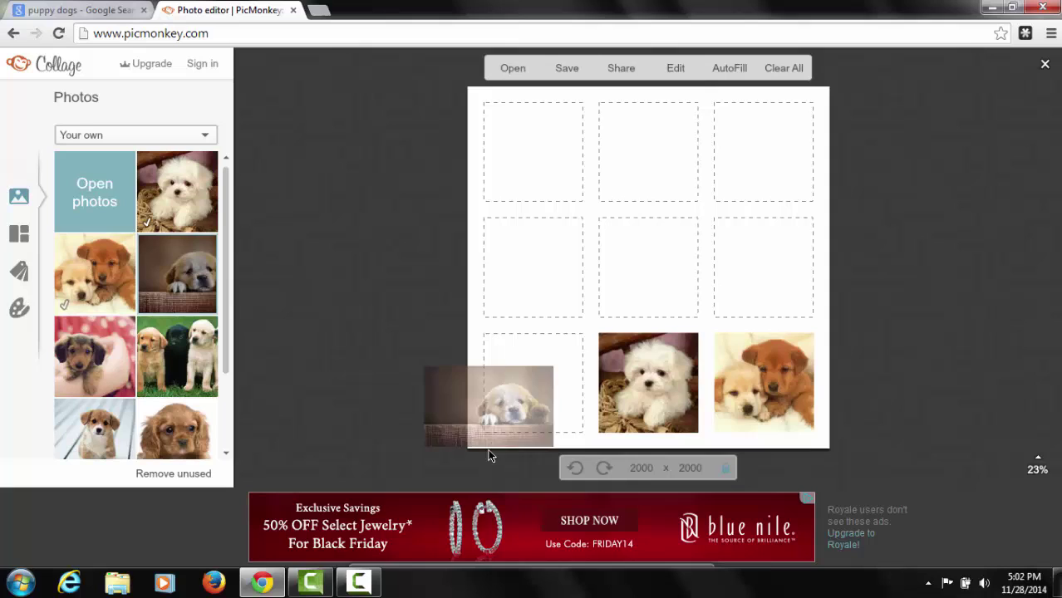
{"action": "left_click_drag", "start_coordinate": [490, 453], "coordinate": [521, 425]}
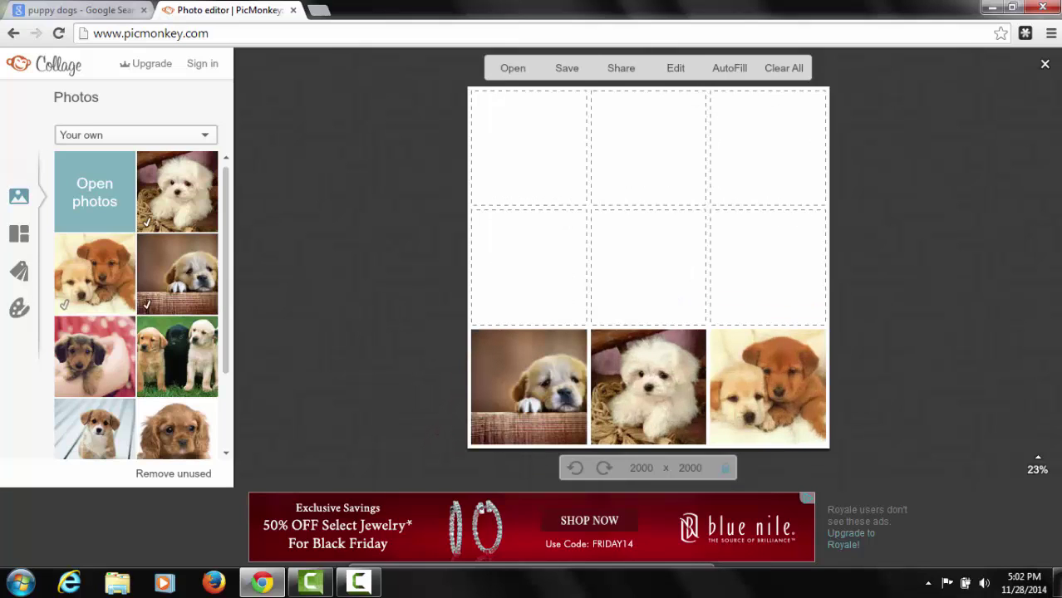
{"action": "left_click_drag", "start_coordinate": [524, 418], "coordinate": [491, 417]}
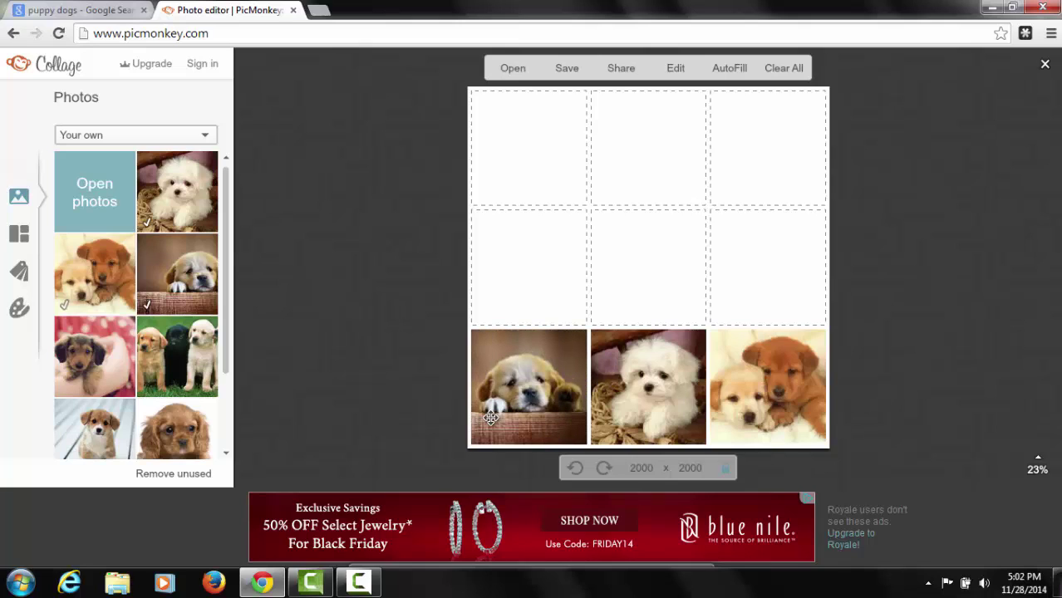
Fill the middle row with the dachshund, the three puppies, and the wooden-floor puppy
{"action": "mouse_move", "coordinate": [86, 365]}
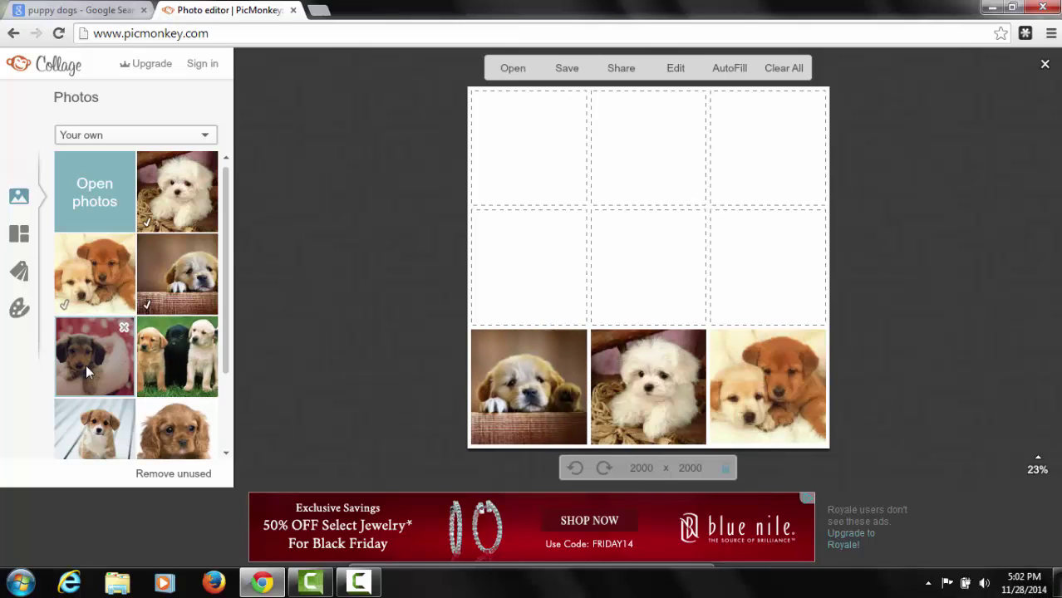
{"action": "left_click_drag", "start_coordinate": [338, 297], "coordinate": [744, 299]}
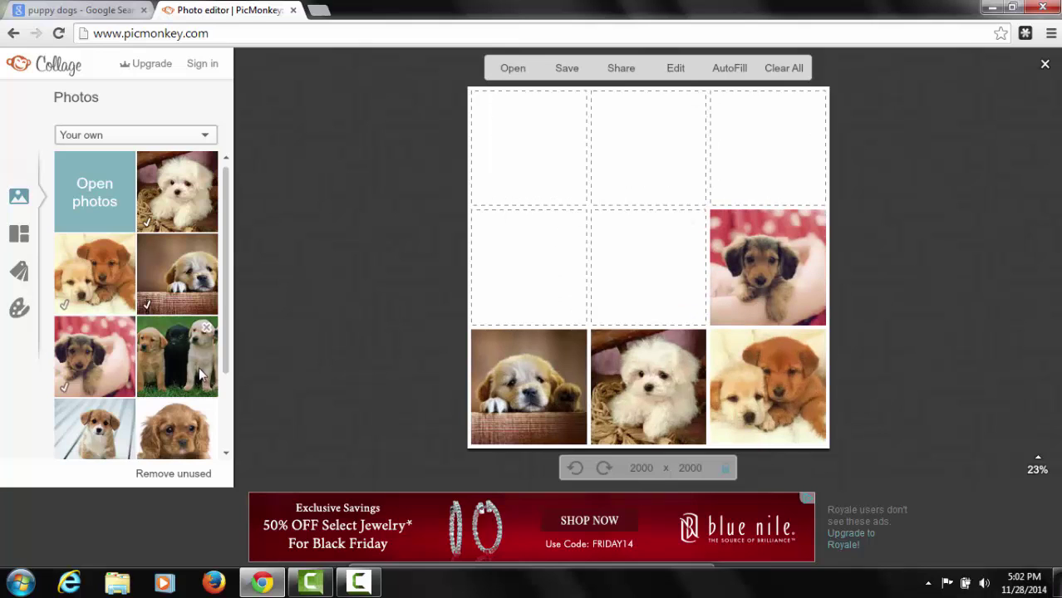
{"action": "left_click_drag", "start_coordinate": [190, 370], "coordinate": [631, 311]}
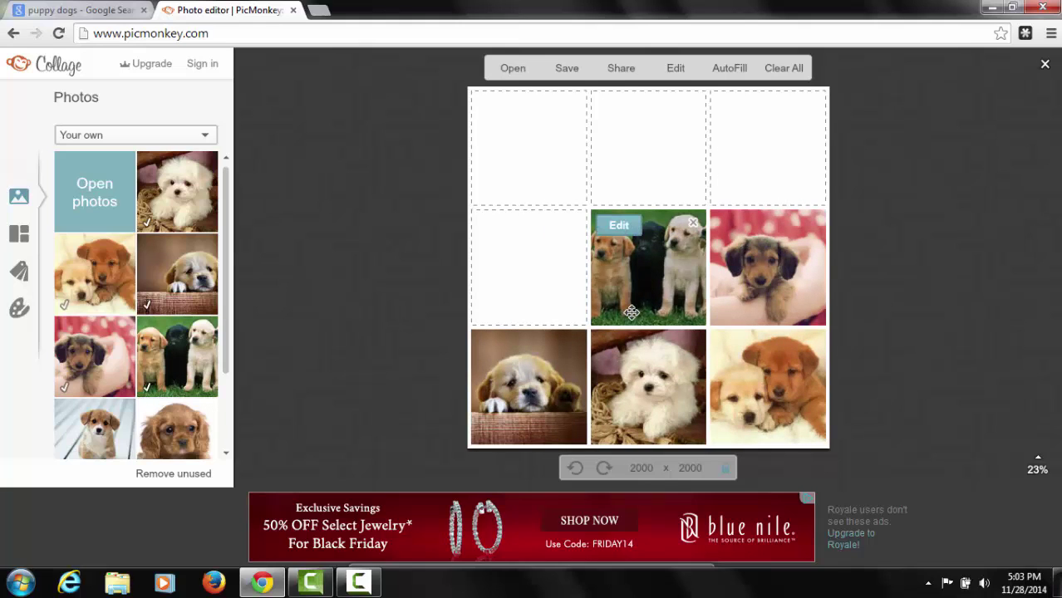
{"action": "mouse_move", "coordinate": [636, 309]}
{"action": "left_mouse_down"}
{"action": "mouse_move", "coordinate": [641, 320]}
{"action": "mouse_move", "coordinate": [694, 314]}
{"action": "mouse_move", "coordinate": [638, 321]}
{"action": "left_mouse_up"}
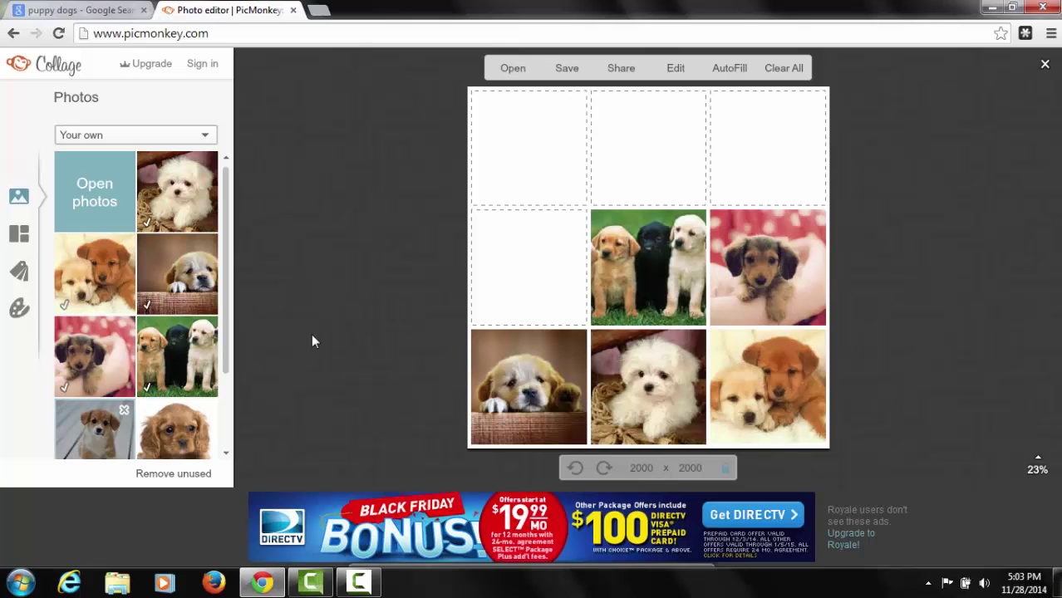
{"action": "left_click_drag", "start_coordinate": [94, 429], "coordinate": [552, 293]}
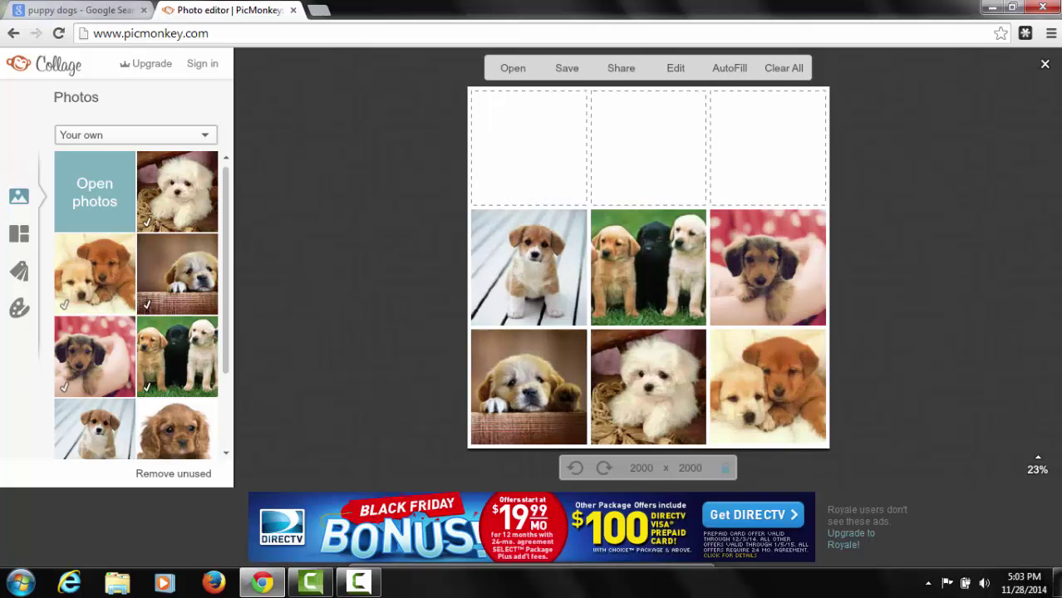
Fill the top row with the fluffy spaniel, the lab puppy, and the beagle
{"action": "left_click_drag", "start_coordinate": [176, 357], "coordinate": [534, 196]}
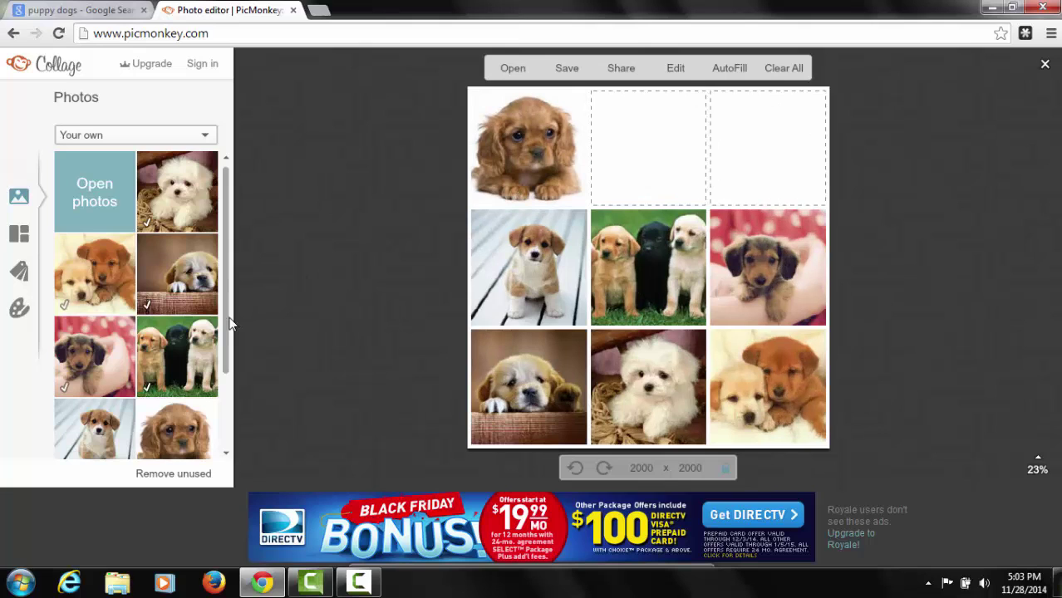
{"action": "scroll", "coordinate": [230, 367], "scroll_direction": "down", "scroll_amount": 2}
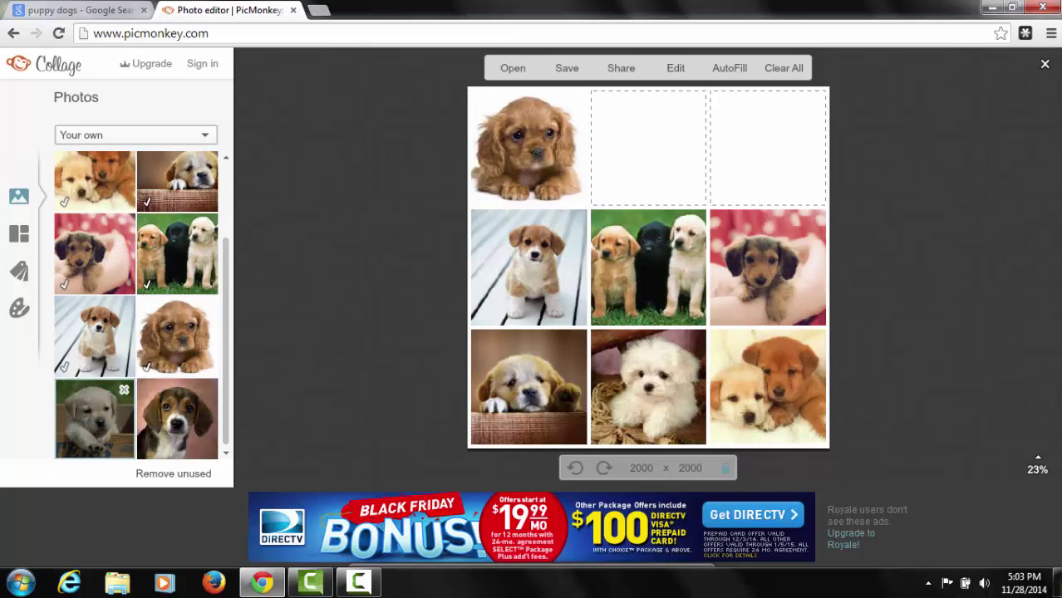
{"action": "left_click_drag", "start_coordinate": [94, 416], "coordinate": [641, 181]}
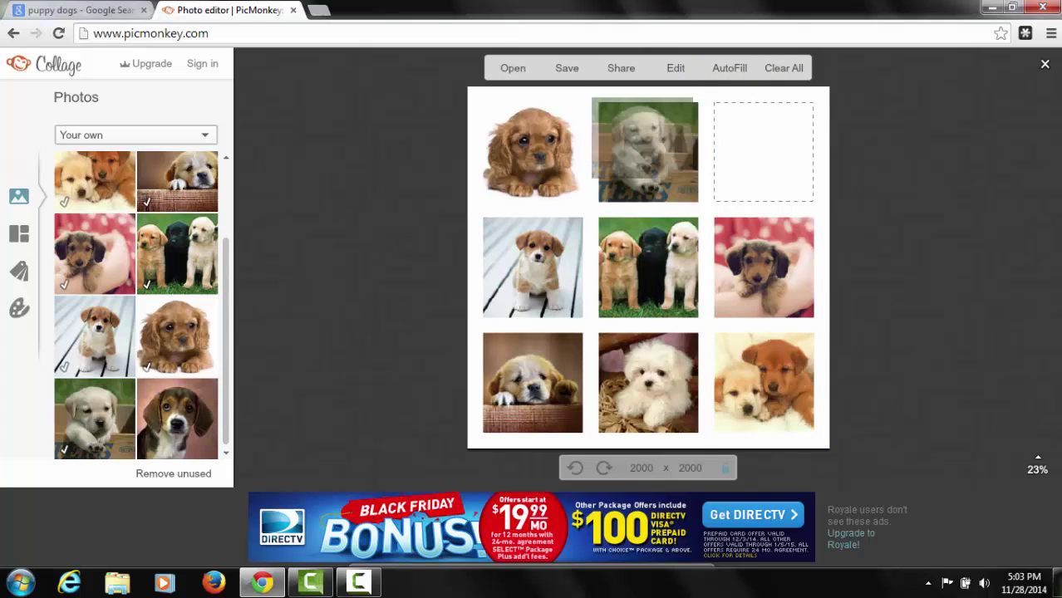
{"action": "mouse_move", "coordinate": [187, 429]}
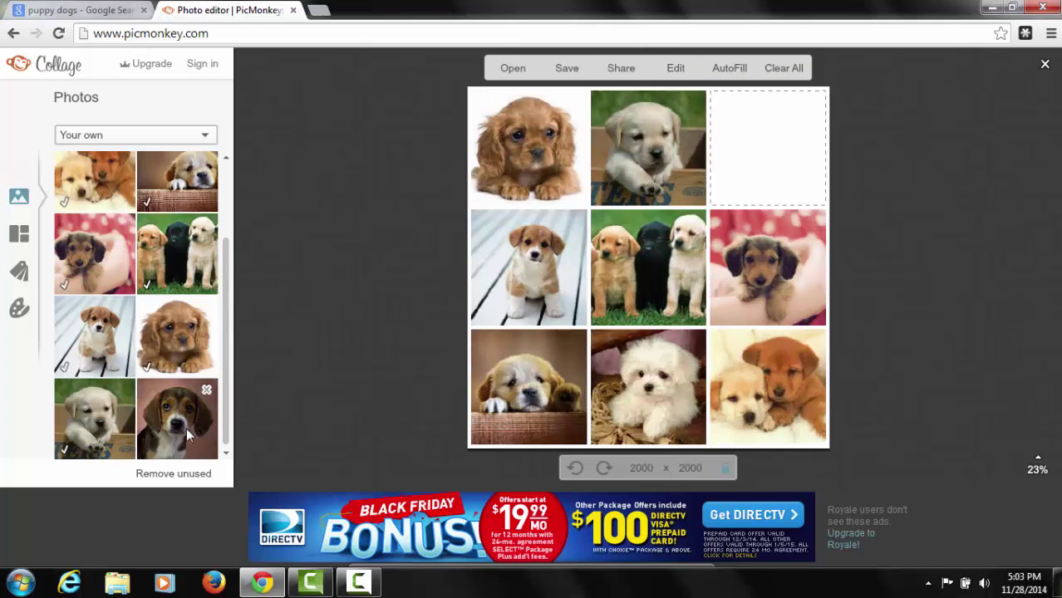
{"action": "left_click_drag", "start_coordinate": [187, 429], "coordinate": [766, 198]}
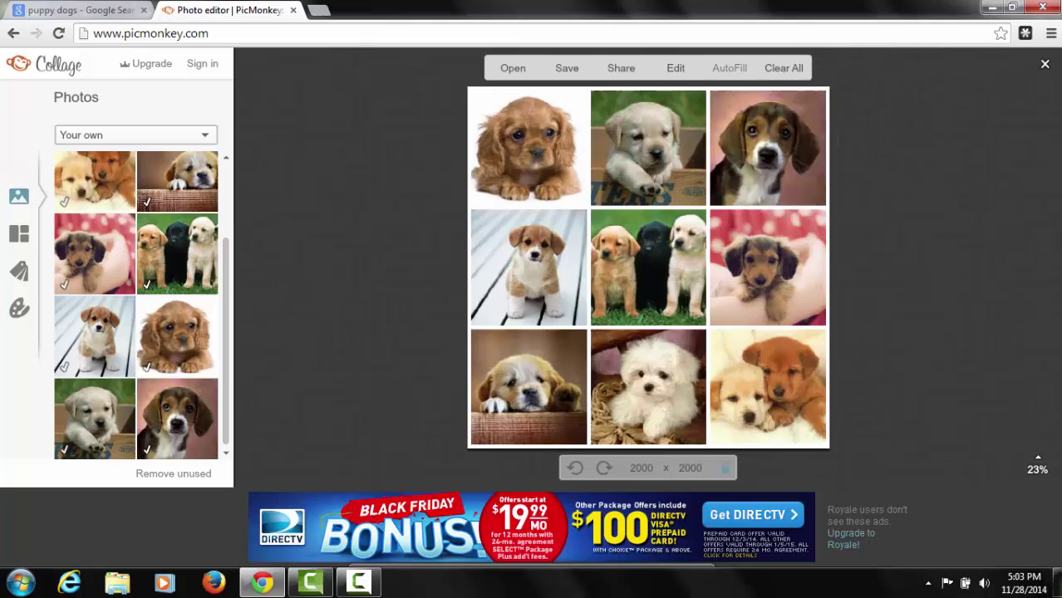
Set the collage background to a darker green and widen the spacing between photos
{"action": "left_click", "coordinate": [19, 314]}
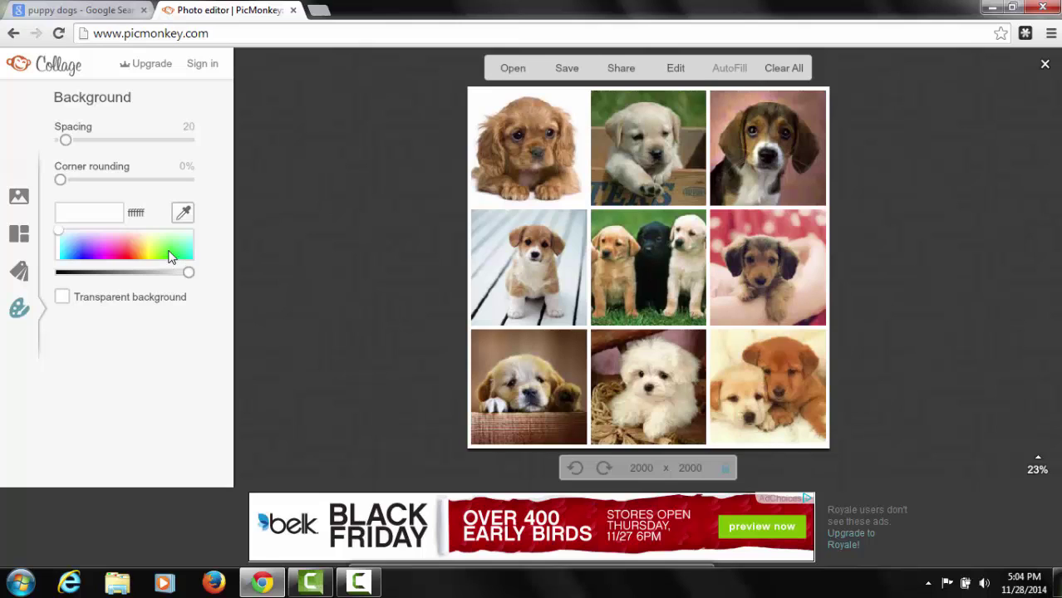
{"action": "left_click", "coordinate": [169, 257]}
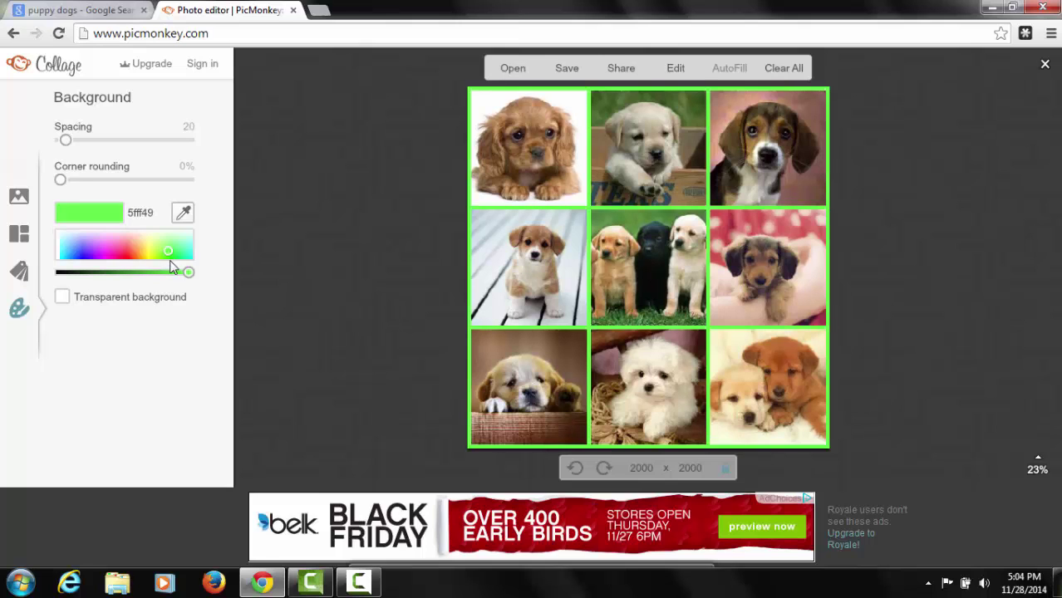
{"action": "left_click", "coordinate": [173, 247]}
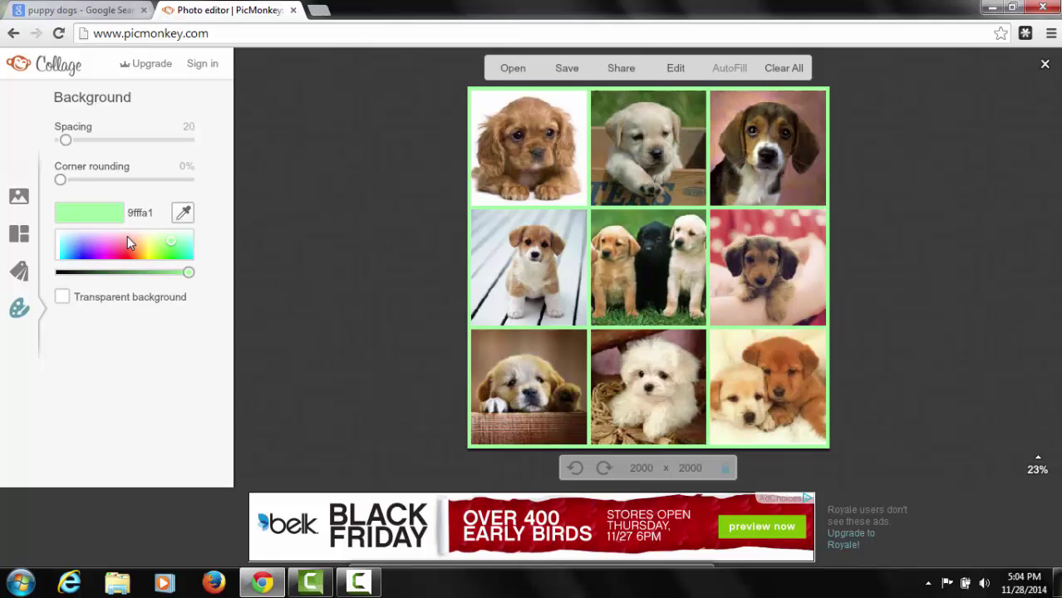
{"action": "left_click", "coordinate": [146, 258]}
{"action": "left_click", "coordinate": [121, 258]}
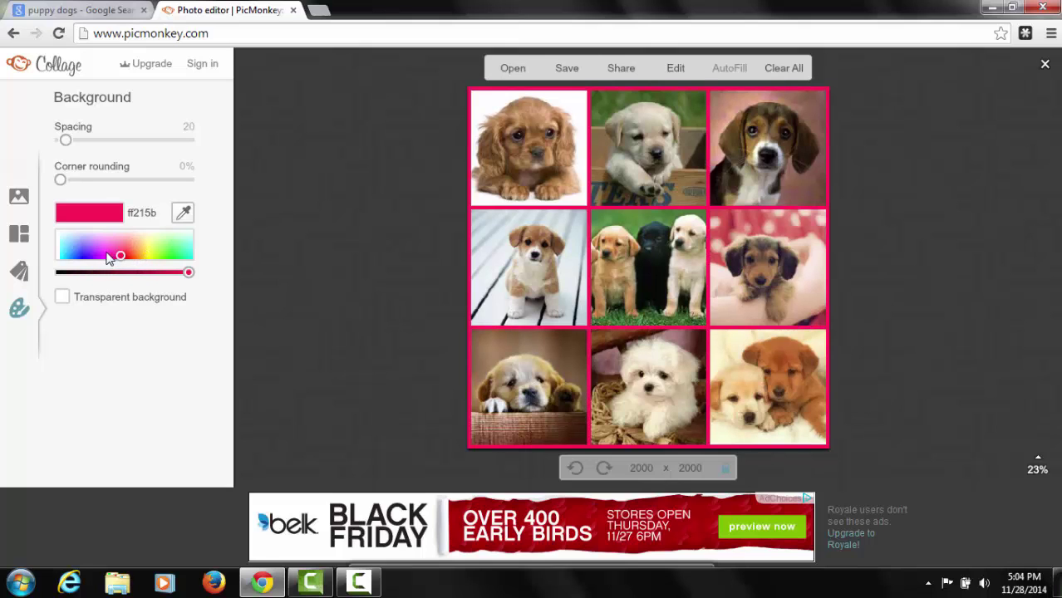
{"action": "left_click", "coordinate": [85, 255]}
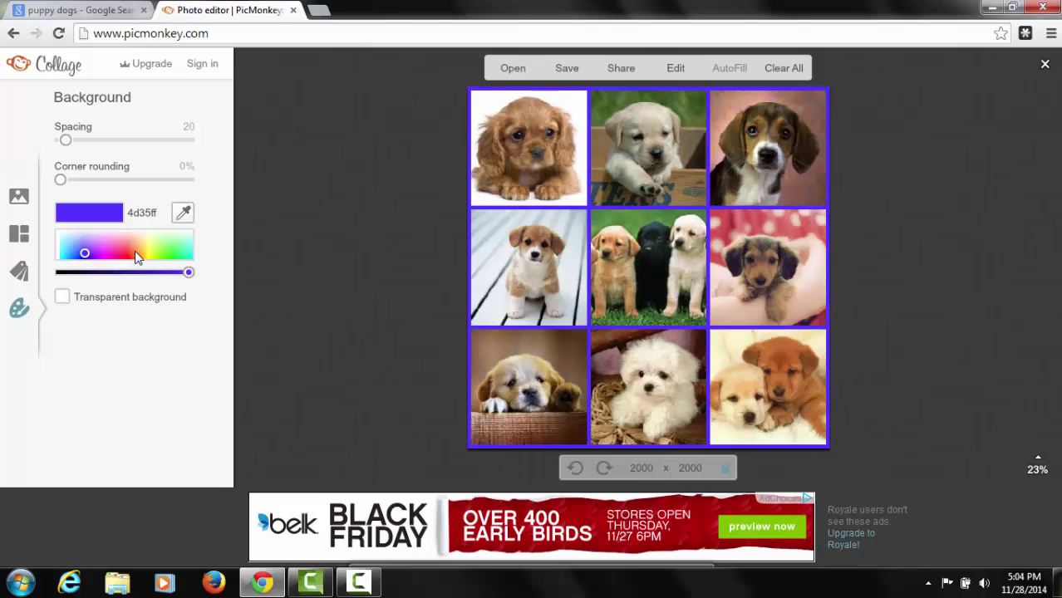
{"action": "left_click", "coordinate": [173, 252]}
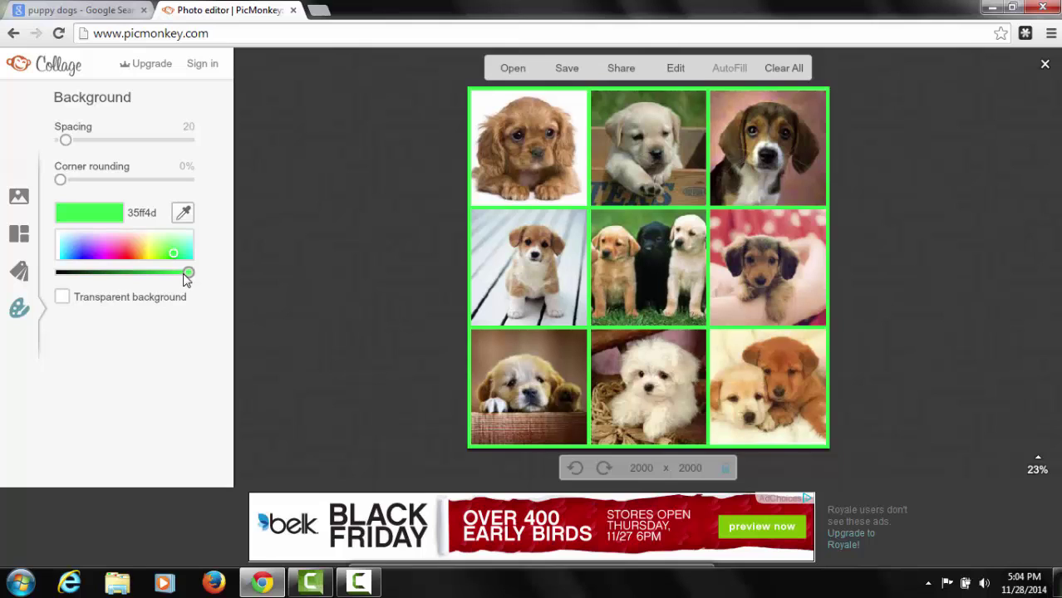
{"action": "left_click_drag", "start_coordinate": [185, 280], "coordinate": [119, 277]}
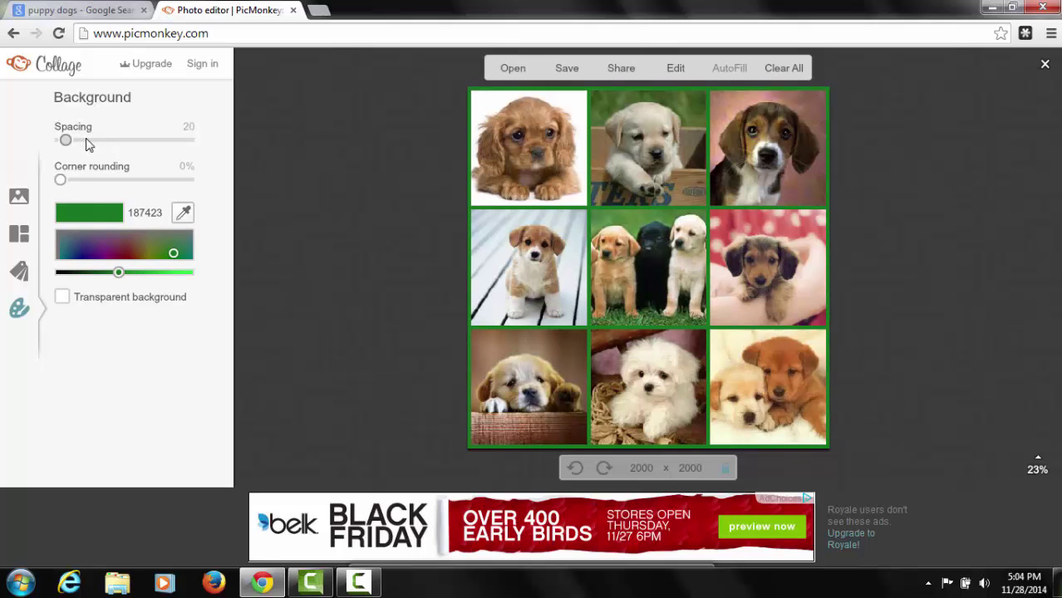
{"action": "mouse_move", "coordinate": [87, 144]}
{"action": "left_mouse_down"}
{"action": "mouse_move", "coordinate": [110, 149]}
{"action": "mouse_move", "coordinate": [58, 146]}
{"action": "mouse_move", "coordinate": [71, 147]}
{"action": "left_mouse_up"}
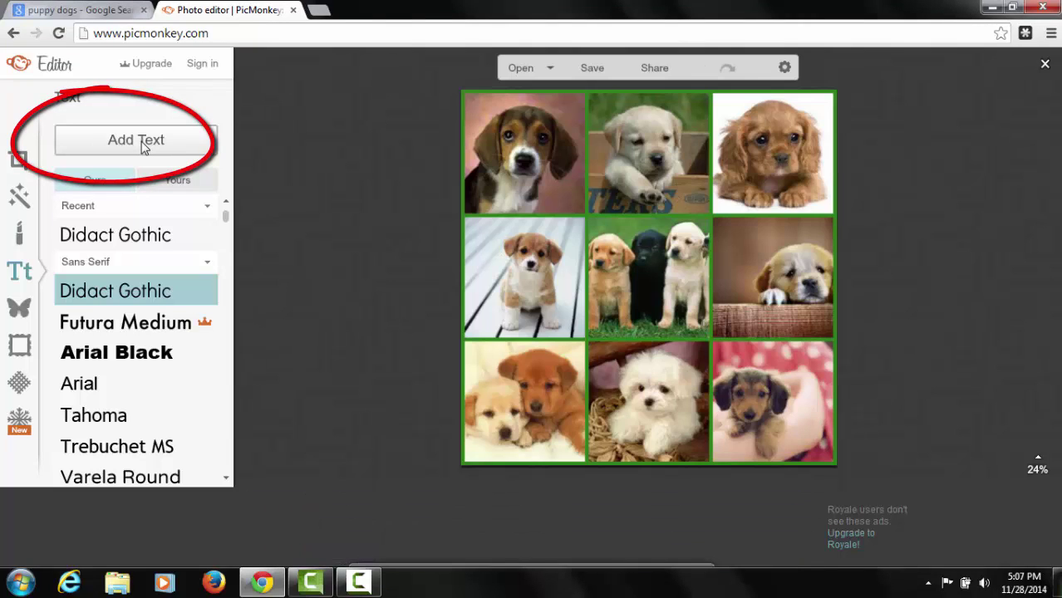
Add a text box near the collage centre and type the owner's name followed by 'Puppy Collage'
{"action": "left_click", "coordinate": [142, 146]}
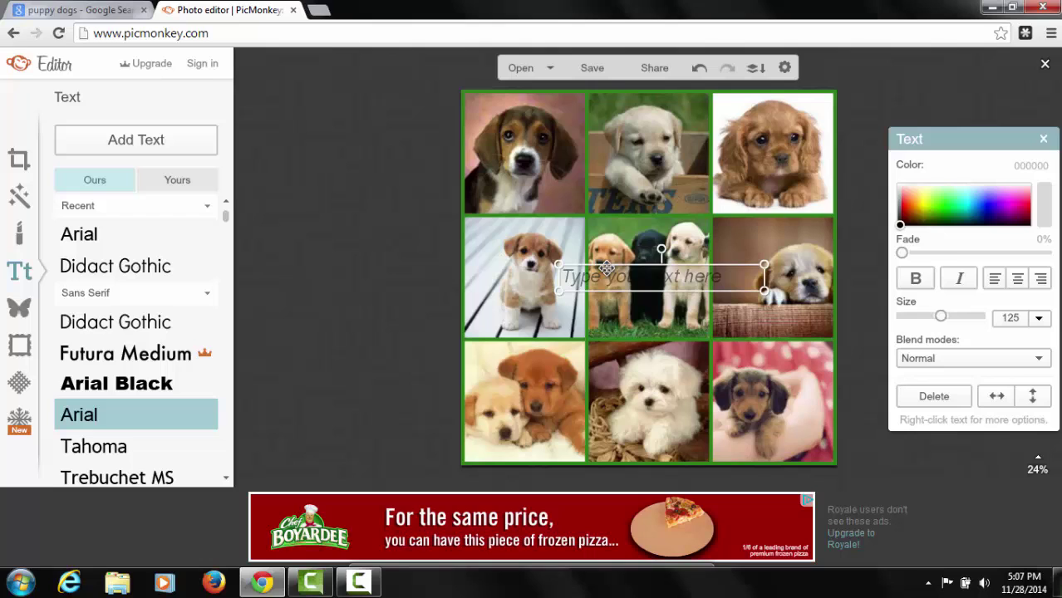
{"action": "left_click_drag", "start_coordinate": [623, 266], "coordinate": [613, 204]}
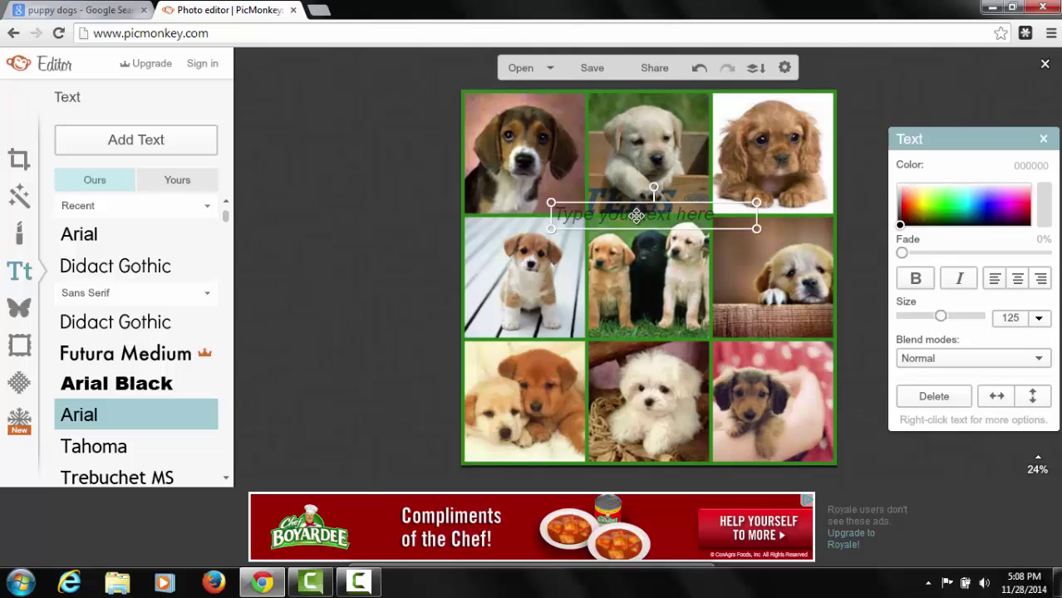
{"action": "left_click", "coordinate": [635, 216]}
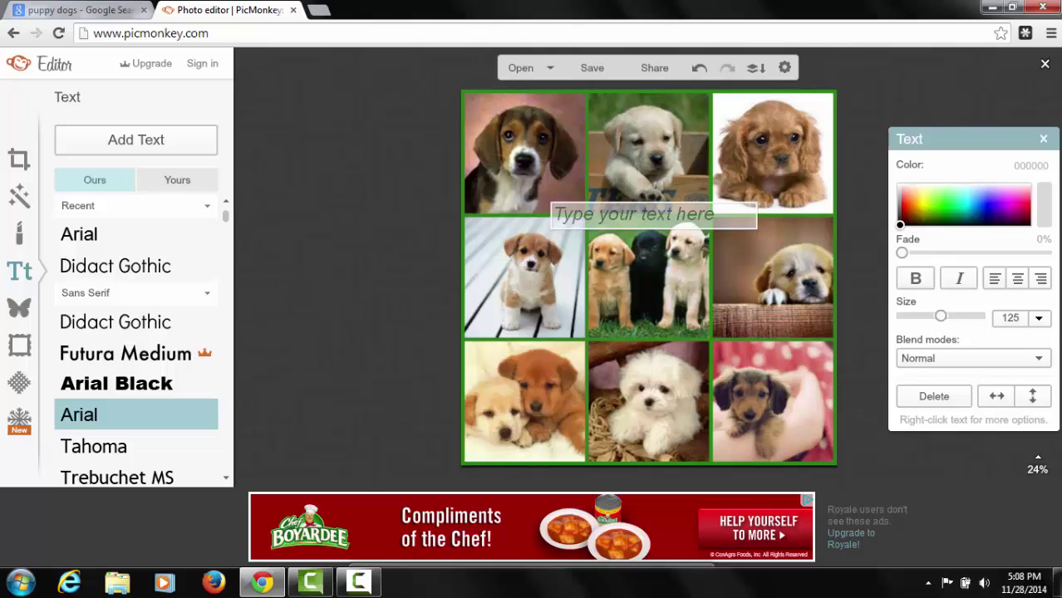
{"action": "type", "text": "mrs."}
{"action": "key", "text": "BackSpace"}
{"action": "key", "text": "BackSpace"}
{"action": "key", "text": "BackSpace"}
{"action": "key", "text": "BackSpace"}
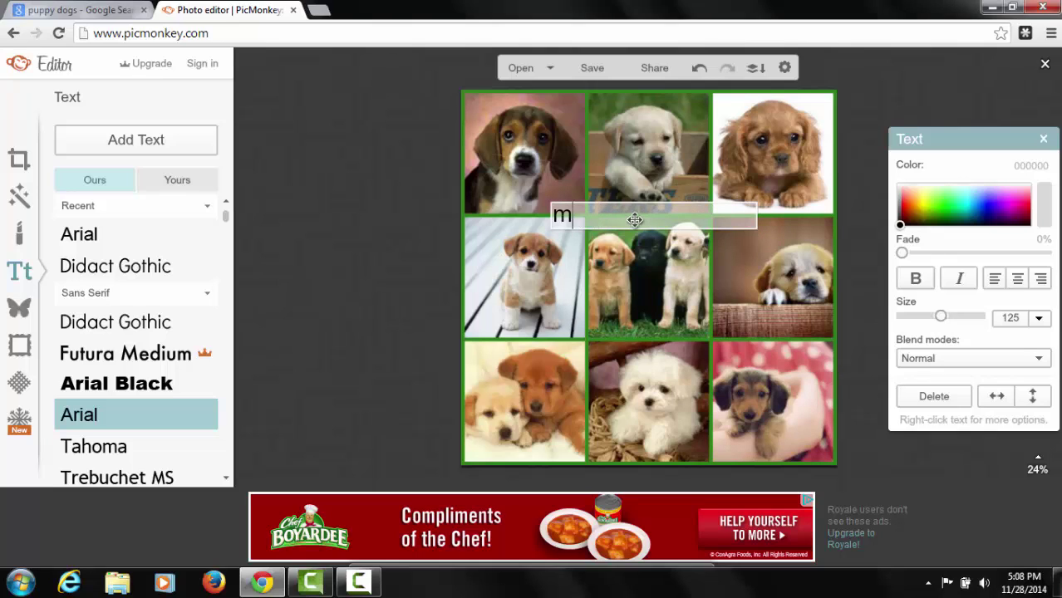
{"action": "type", "text": "Mrs. Hanna's Puppy Co"}
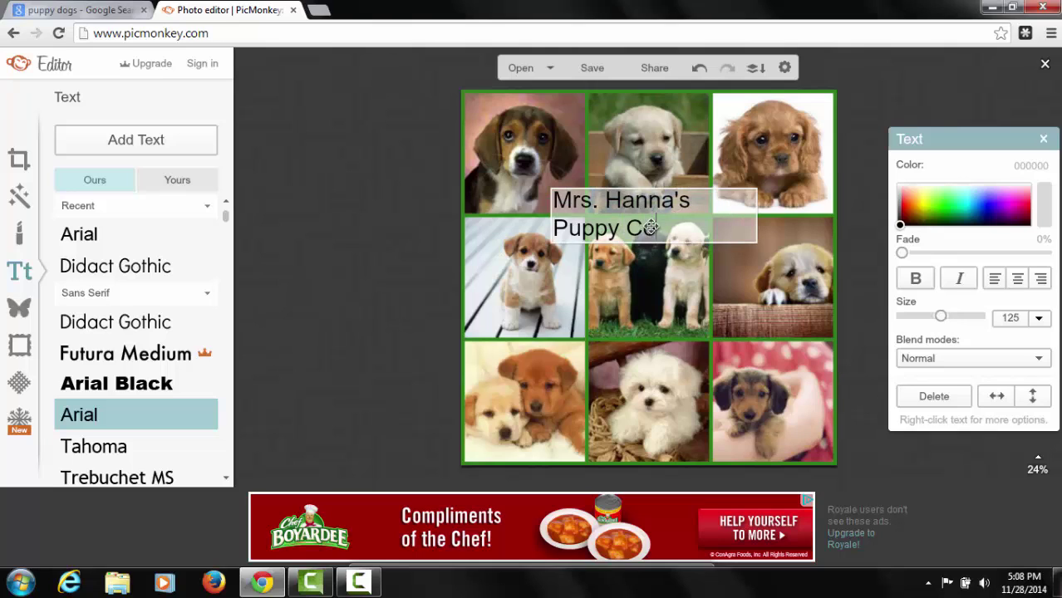
{"action": "type", "text": "llage"}
Center-align the title and correct 'College' to 'Collage'
{"action": "left_click", "coordinate": [1017, 281]}
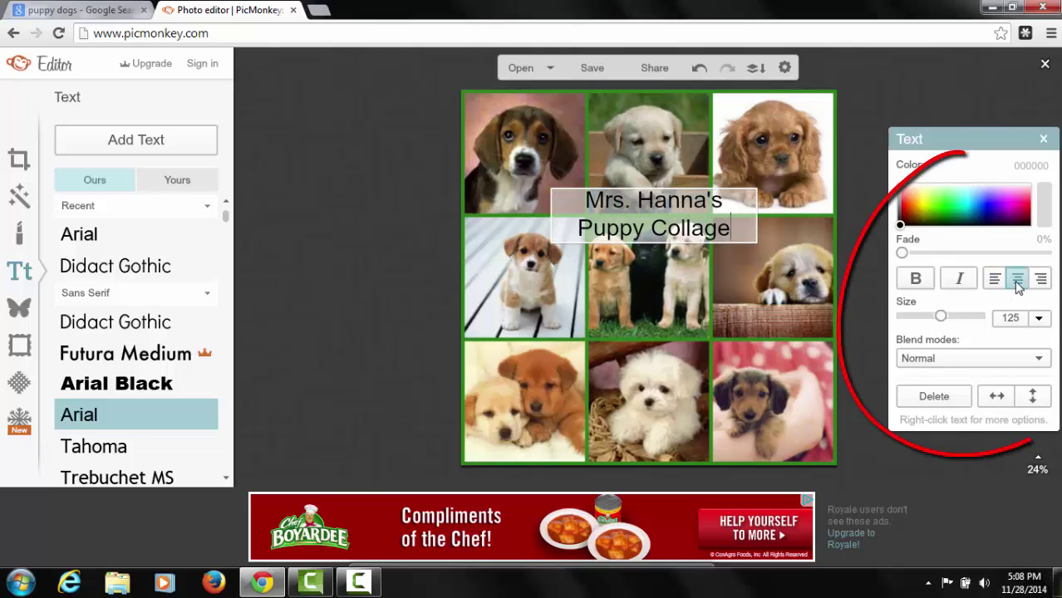
{"action": "left_click", "coordinate": [703, 229]}
{"action": "key", "text": "BackSpace"}
{"action": "type", "text": "a"}
Set the whole title in the Luckiest Guy font
{"action": "left_click_drag", "start_coordinate": [737, 230], "coordinate": [495, 196]}
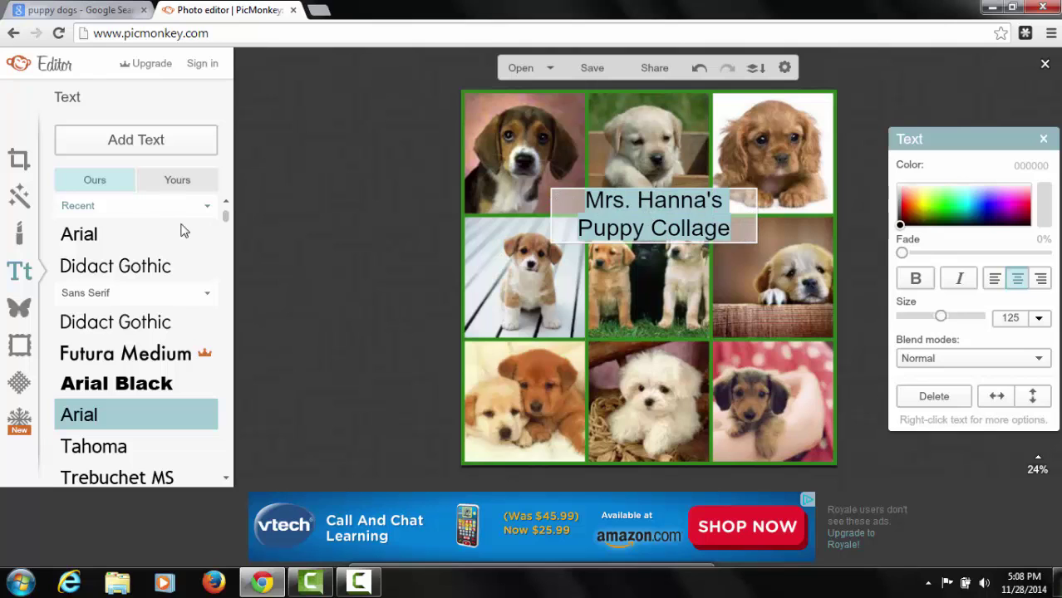
{"action": "left_click_drag", "start_coordinate": [224, 218], "coordinate": [226, 289]}
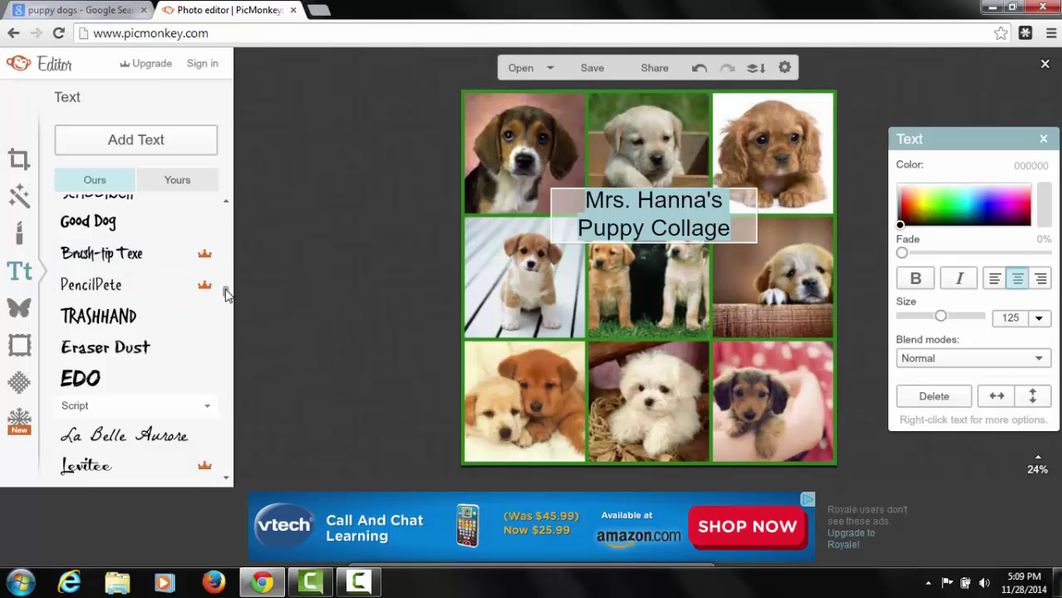
{"action": "scroll", "coordinate": [229, 307], "scroll_direction": "down", "scroll_amount": 1}
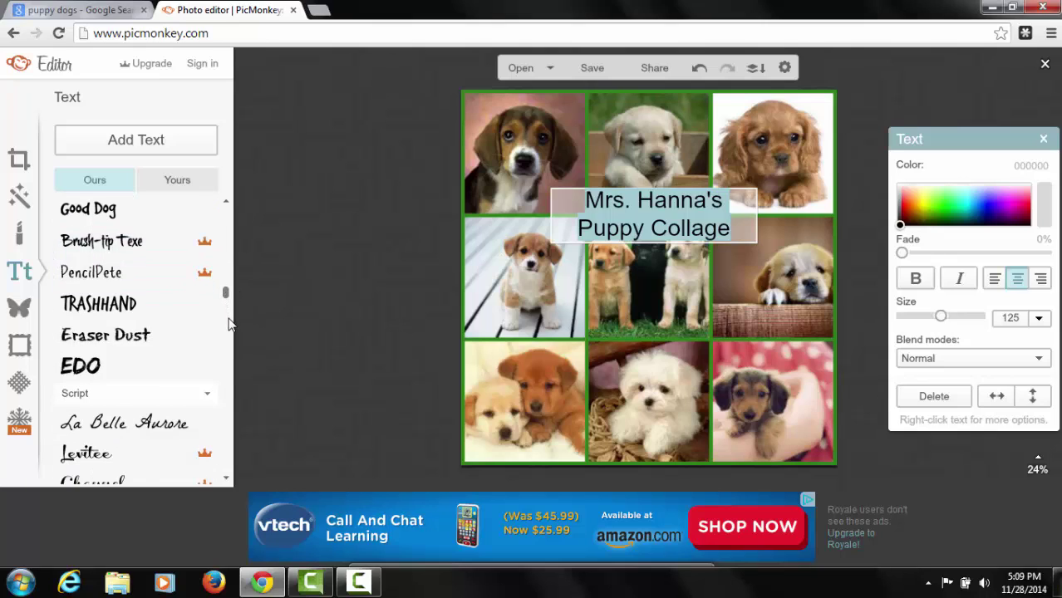
{"action": "scroll", "coordinate": [229, 324], "scroll_direction": "down", "scroll_amount": 6}
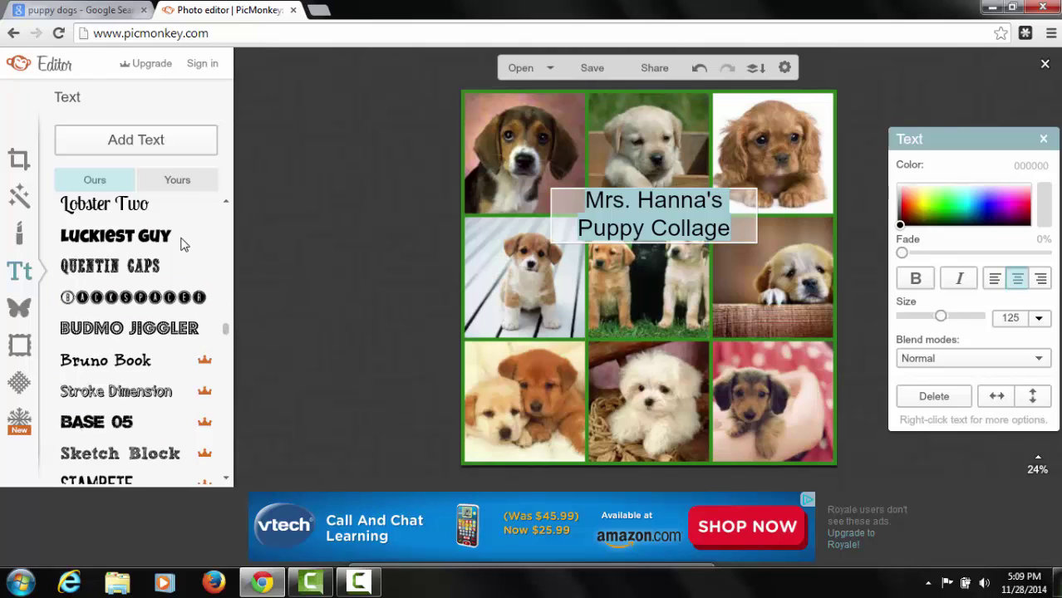
{"action": "left_click", "coordinate": [166, 239]}
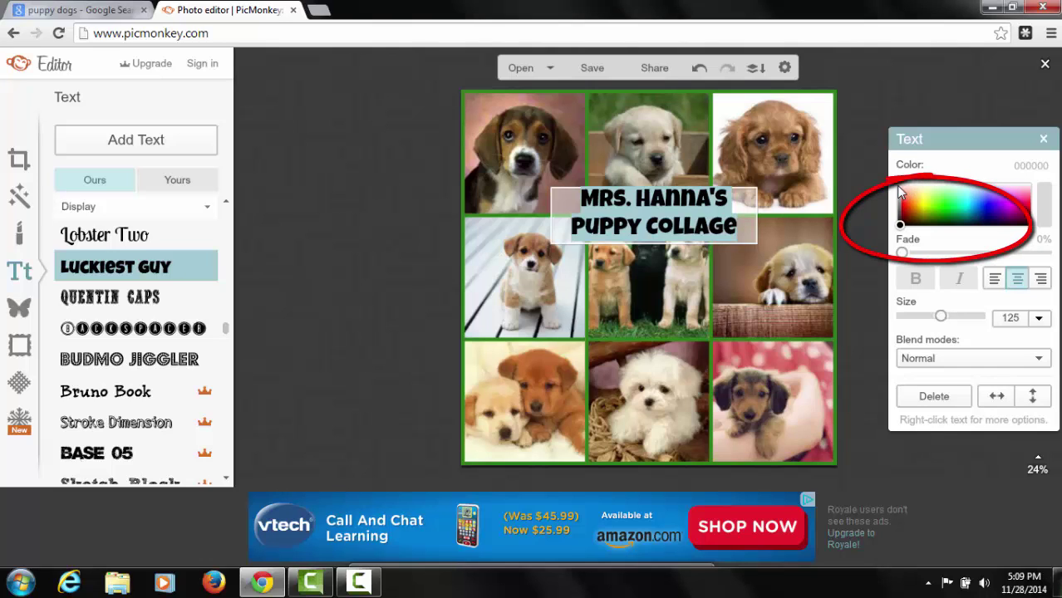
Color the title near-white and move it down onto the middle row
{"action": "left_click", "coordinate": [908, 192]}
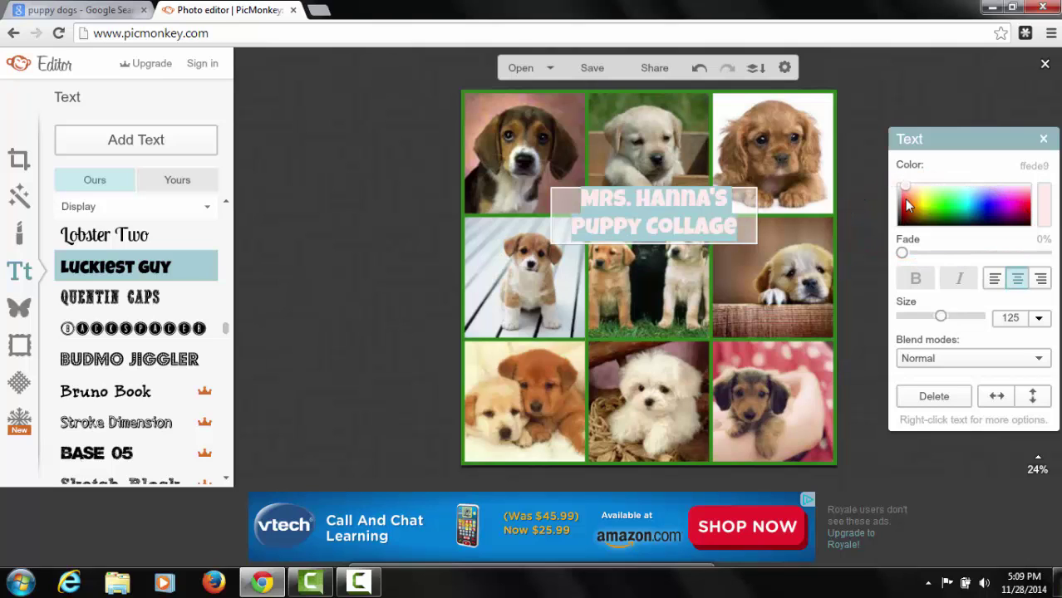
{"action": "left_click", "coordinate": [852, 198]}
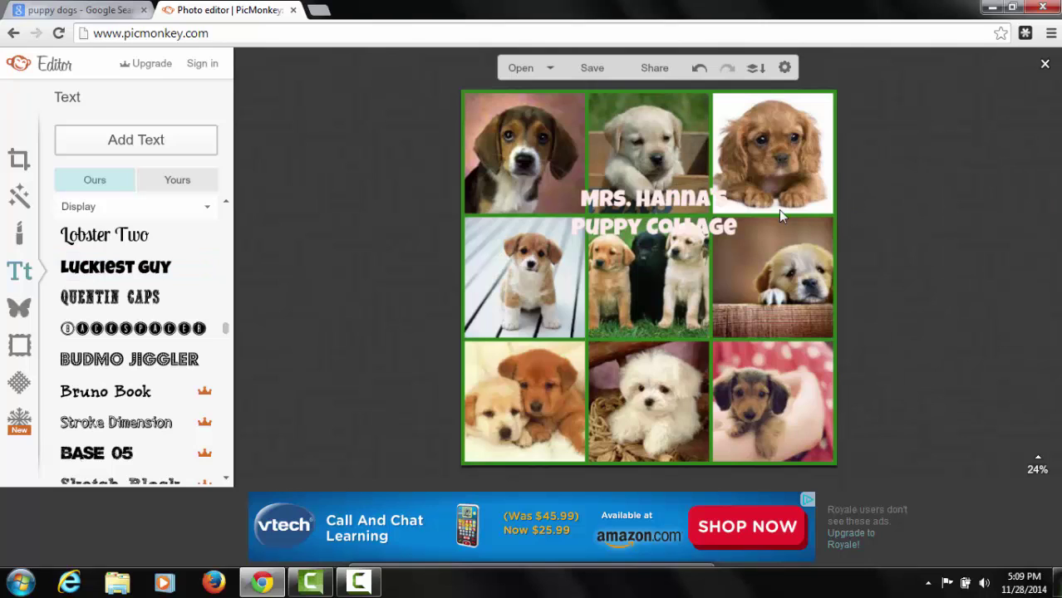
{"action": "left_click", "coordinate": [682, 195]}
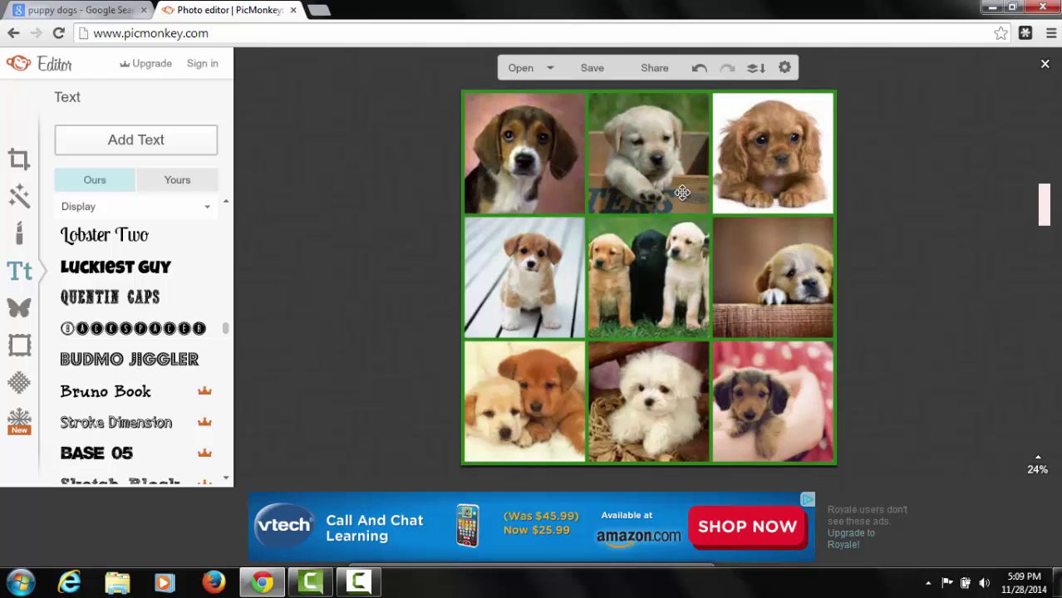
{"action": "left_click_drag", "start_coordinate": [680, 194], "coordinate": [758, 301]}
{"action": "left_click", "coordinate": [783, 242]}
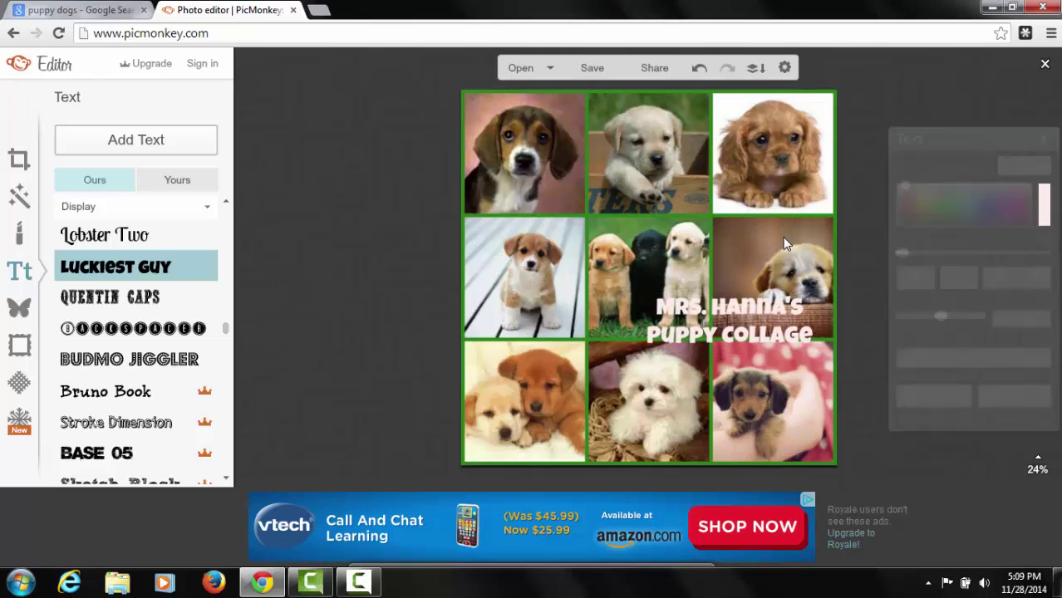
Shrink the title to 97 and place it across the top of the centre photo
{"action": "left_click", "coordinate": [726, 326]}
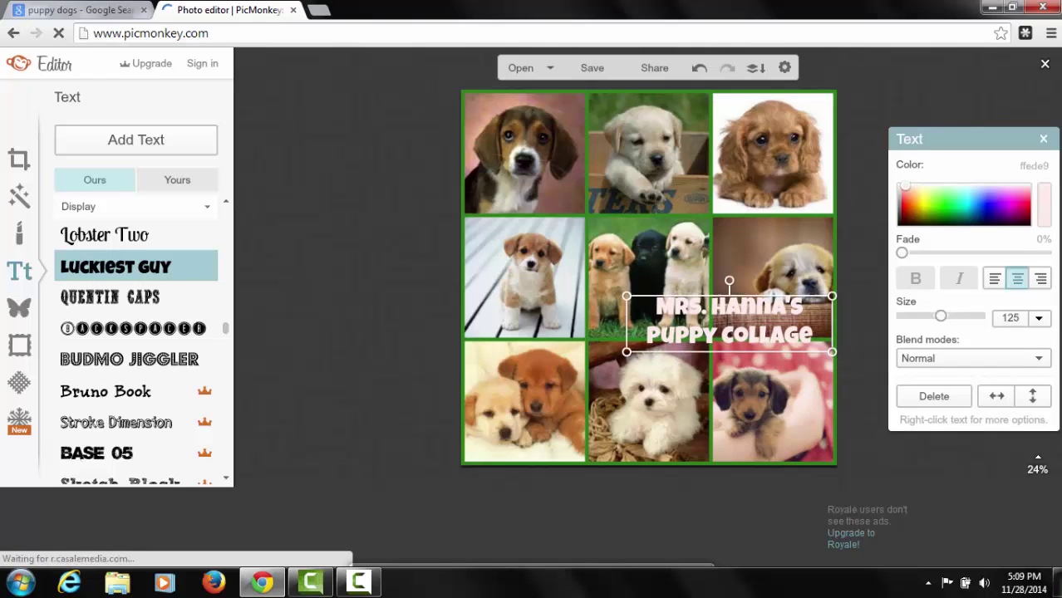
{"action": "left_click_drag", "start_coordinate": [729, 324], "coordinate": [645, 193]}
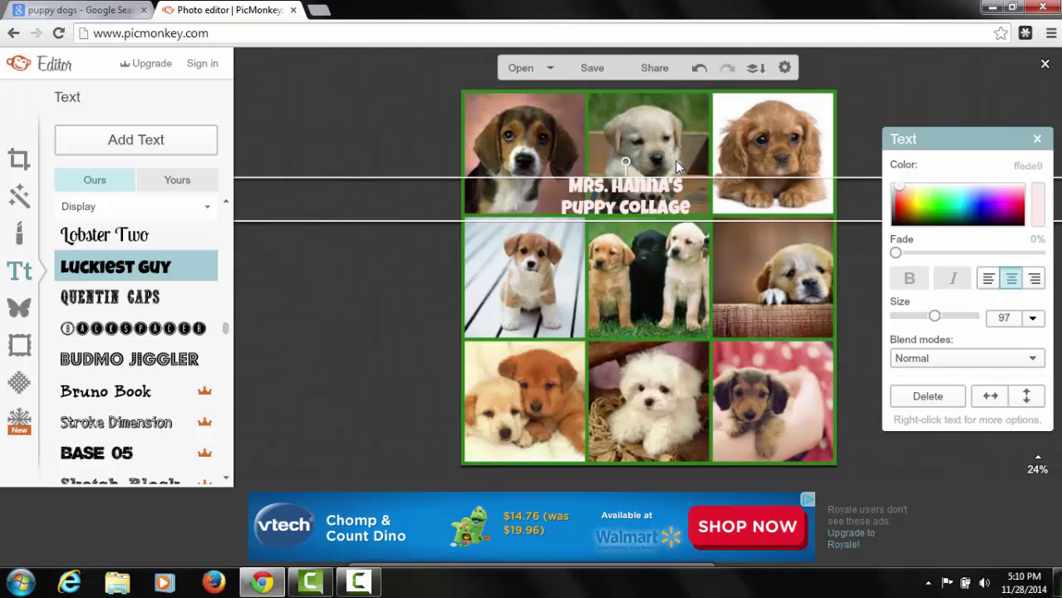
{"action": "left_click_drag", "start_coordinate": [683, 189], "coordinate": [708, 205]}
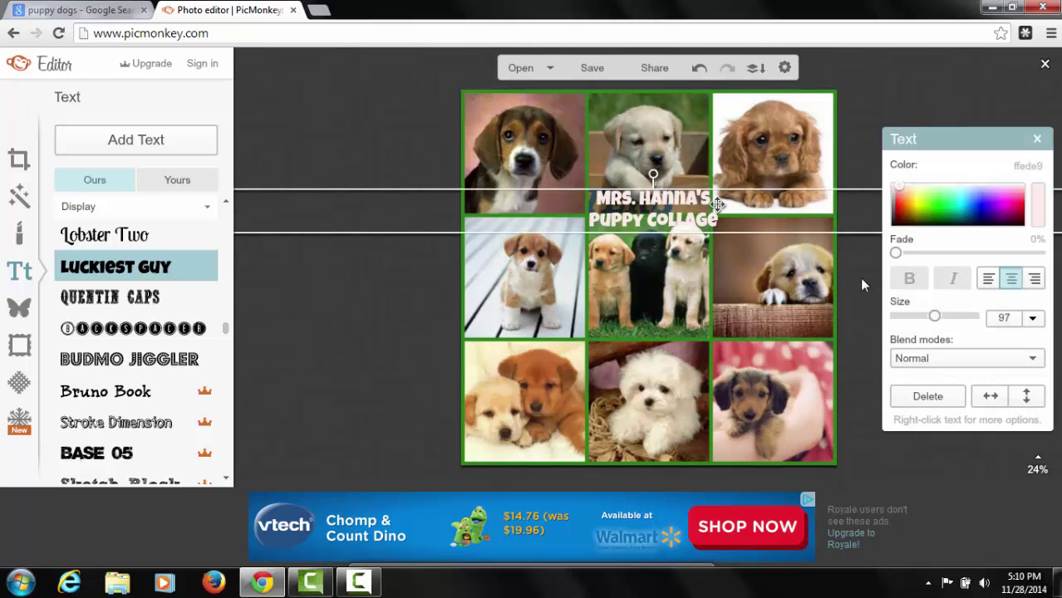
{"action": "left_click", "coordinate": [848, 100]}
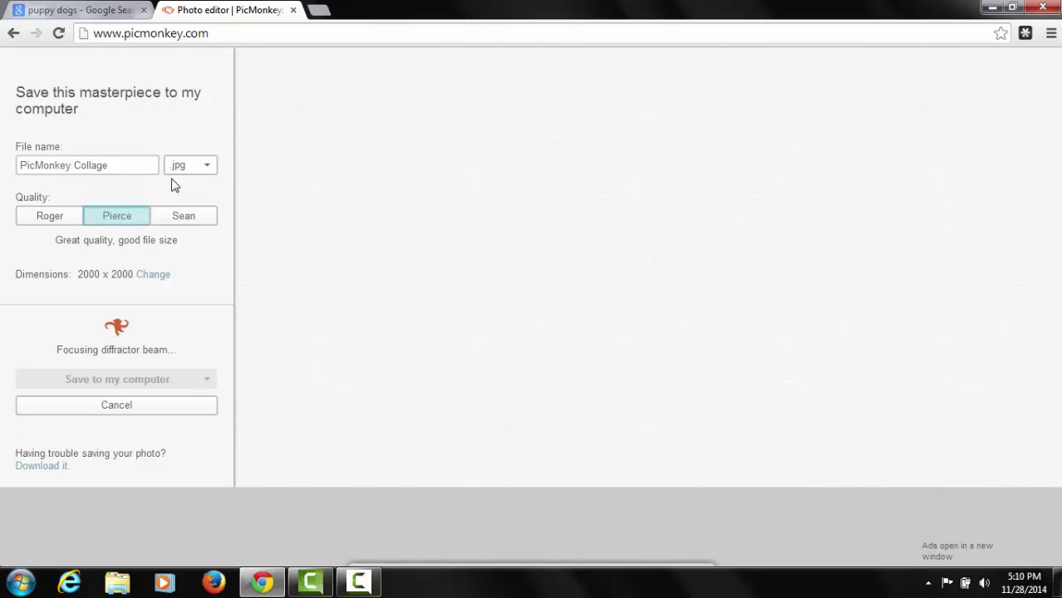
Rename the collage 'puppy collage' and save it as a JPG into the puppies folder
{"action": "left_click", "coordinate": [124, 166]}
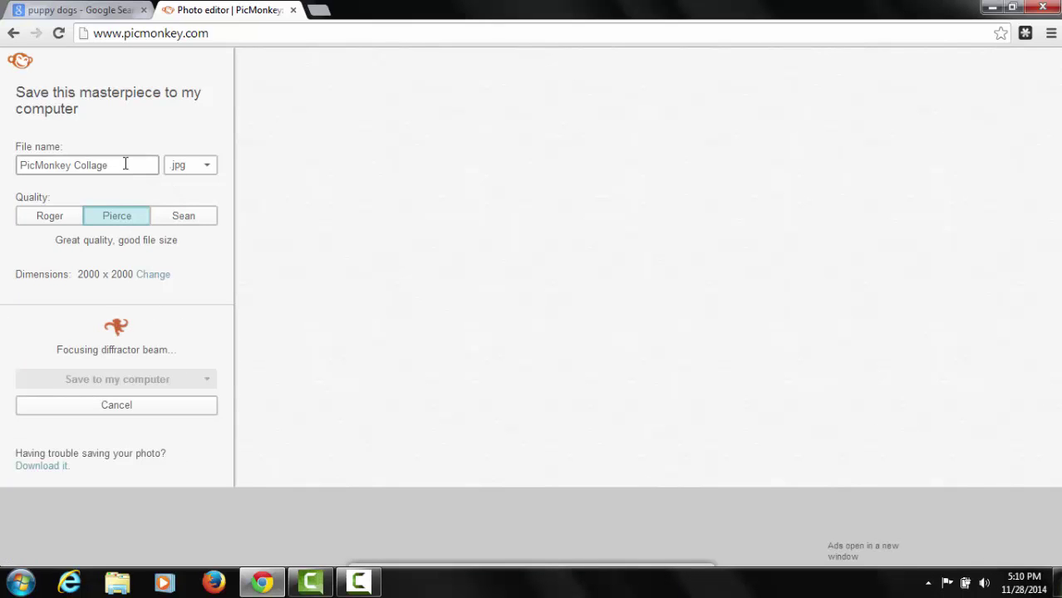
{"action": "left_click_drag", "start_coordinate": [125, 164], "coordinate": [5, 163]}
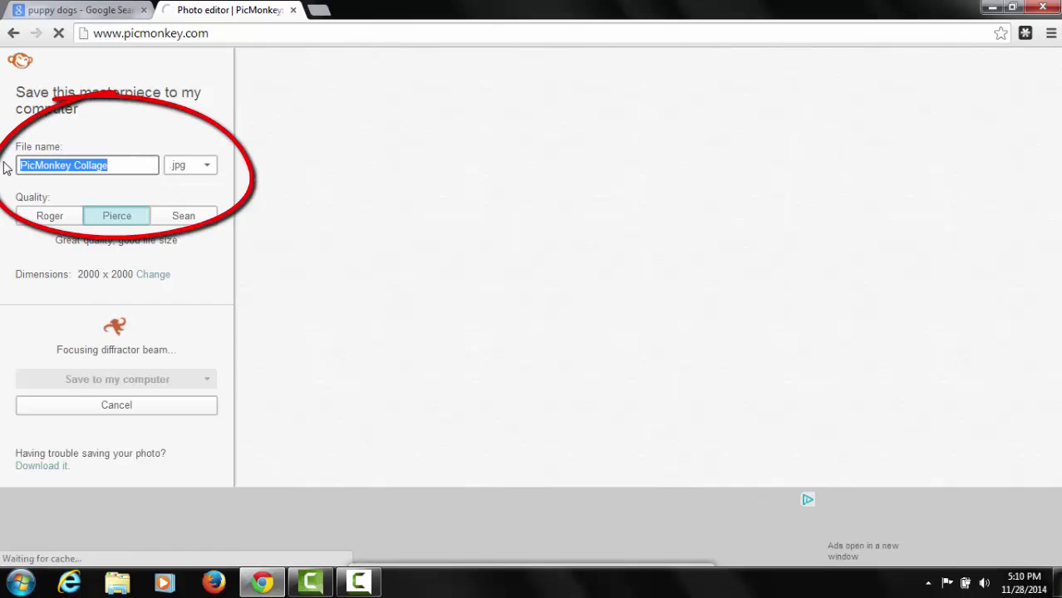
{"action": "type", "text": "puppy coll"}
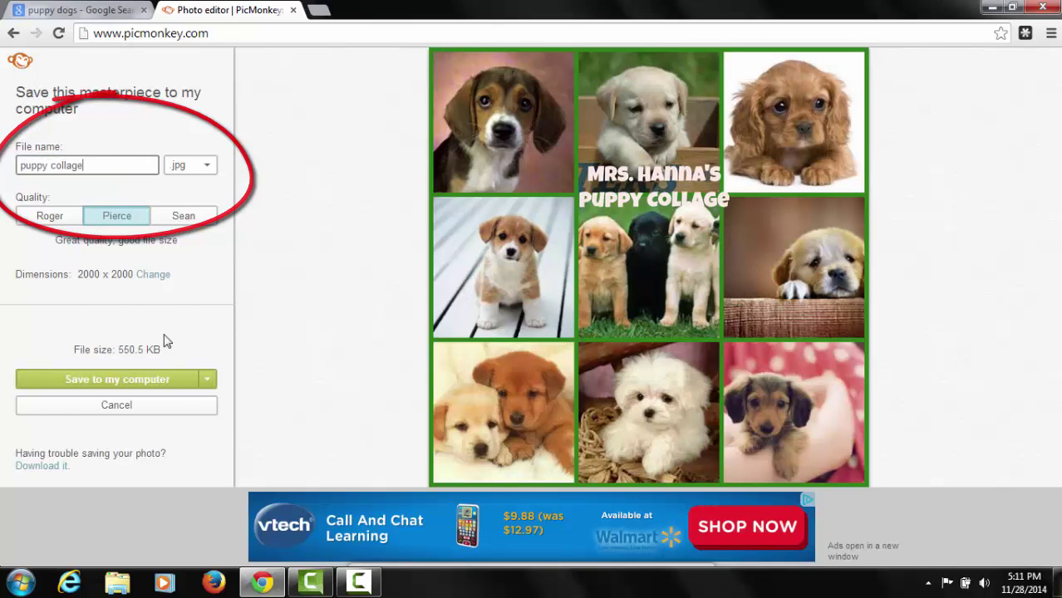
{"action": "left_click", "coordinate": [178, 383]}
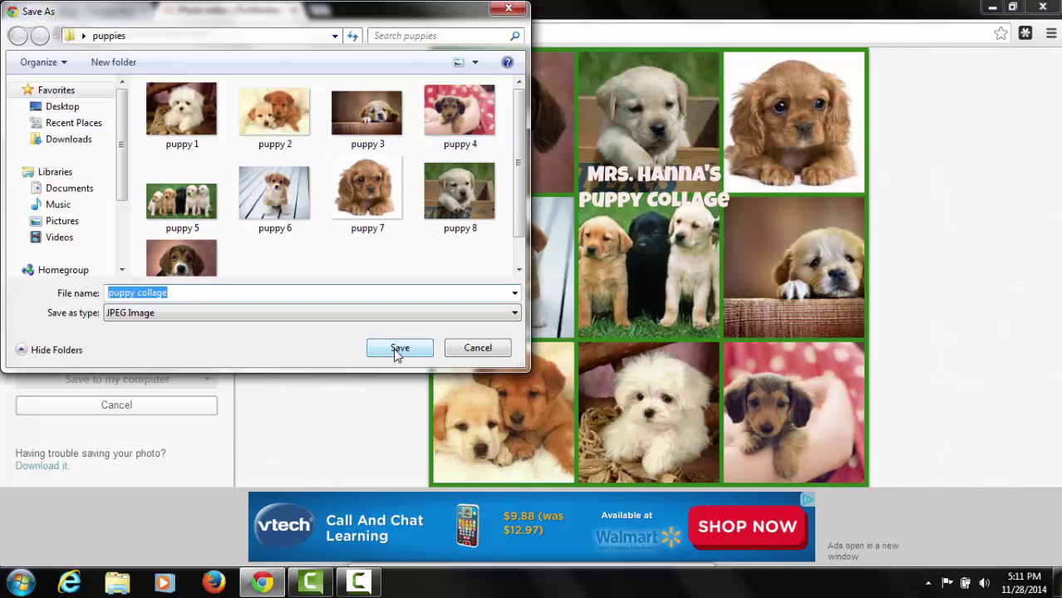
{"action": "left_click", "coordinate": [398, 348]}
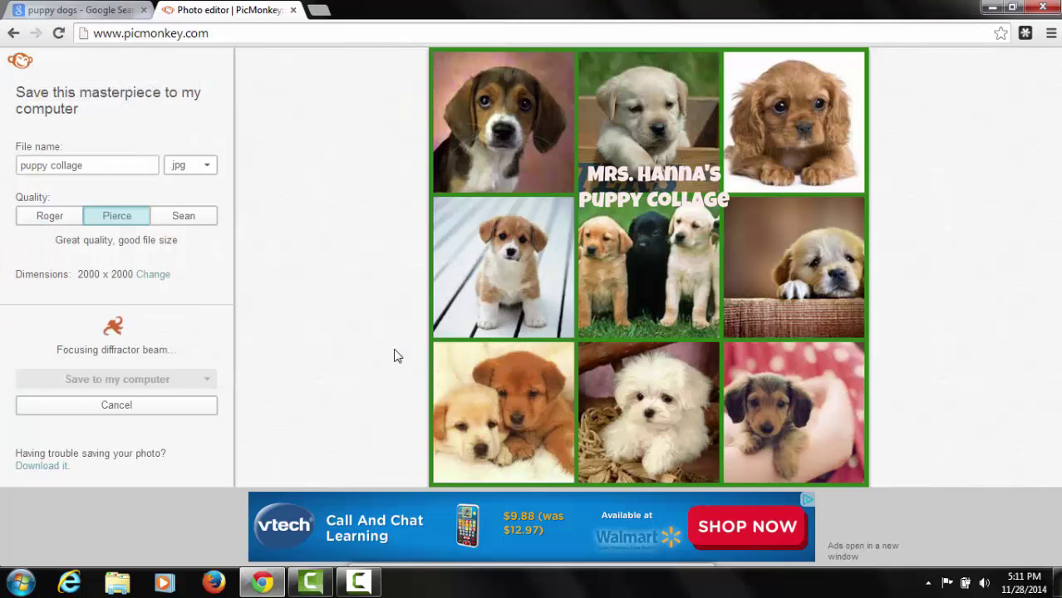